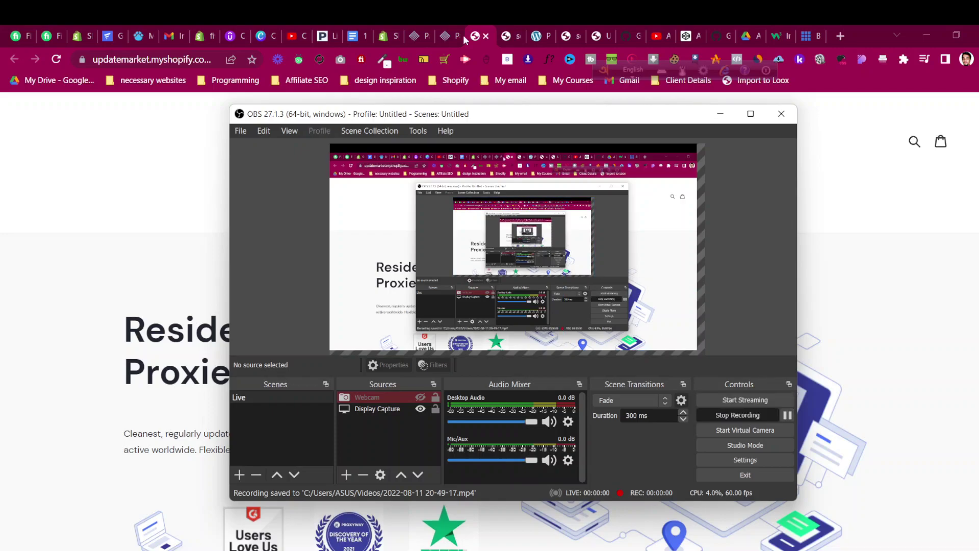
# - Switch to the PageFly editor for the soax page and open its live preview
pyautogui.click(449, 35)
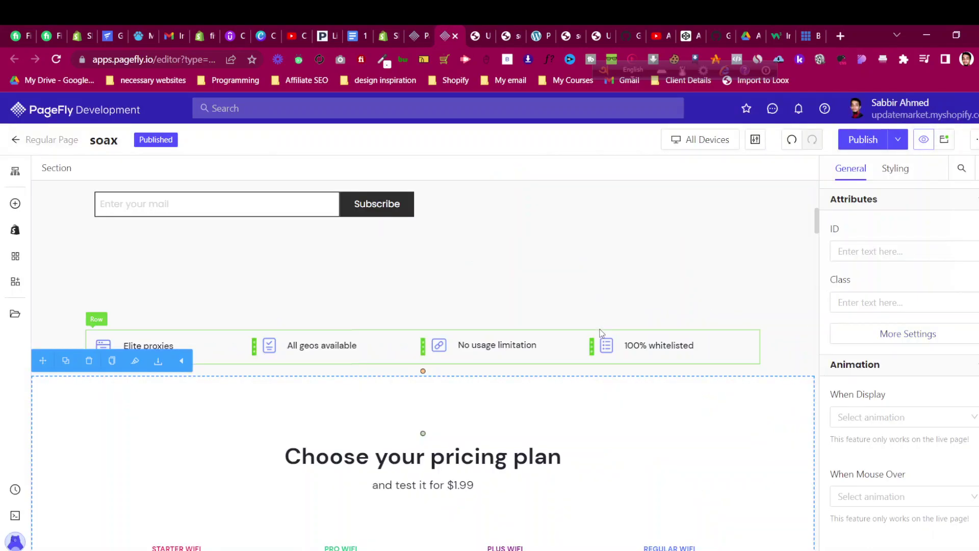
pyautogui.scroll(10, 599, 332)
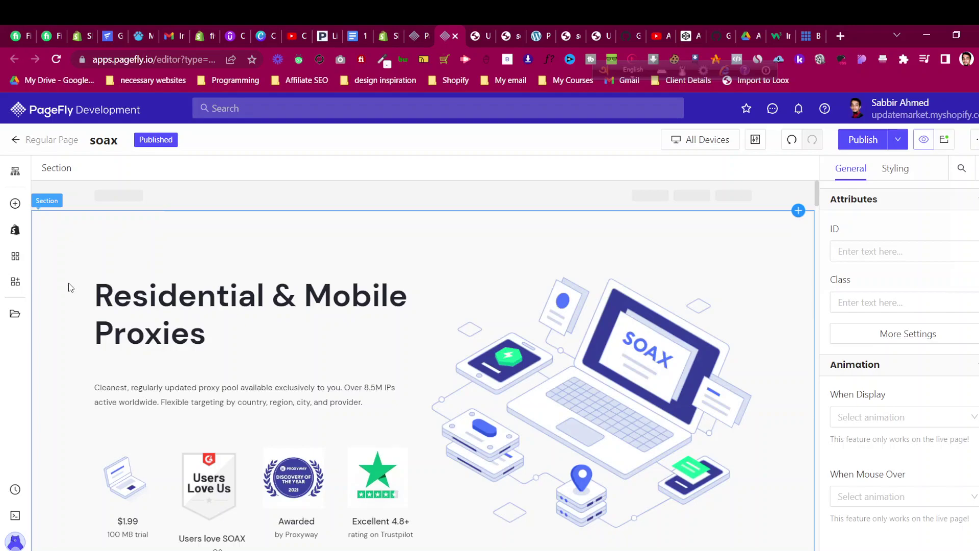
pyautogui.scroll(-3, 70, 288)
pyautogui.click(924, 140)
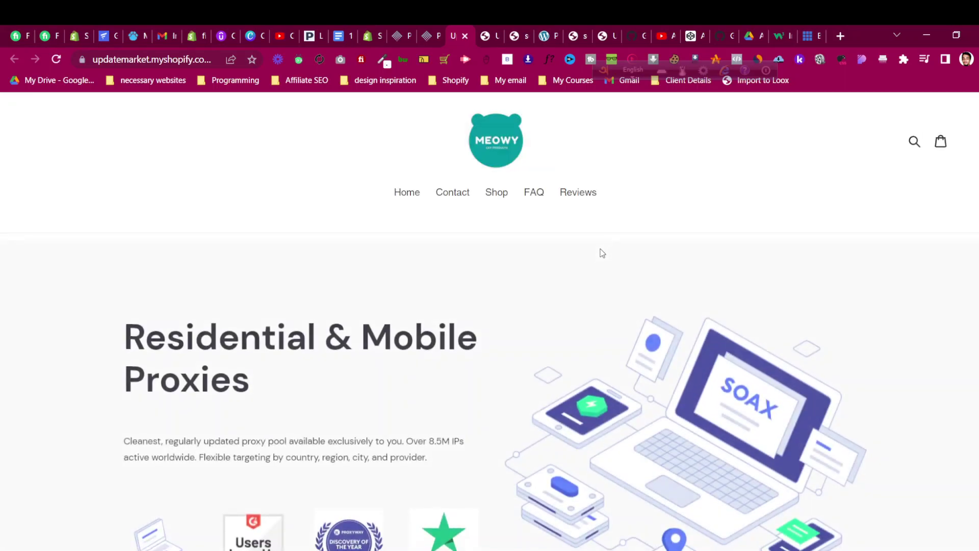
# - Examine how the sections animate into view on the live page, from the hero down to the pricing plans
pyautogui.scroll(-2, 601, 253)
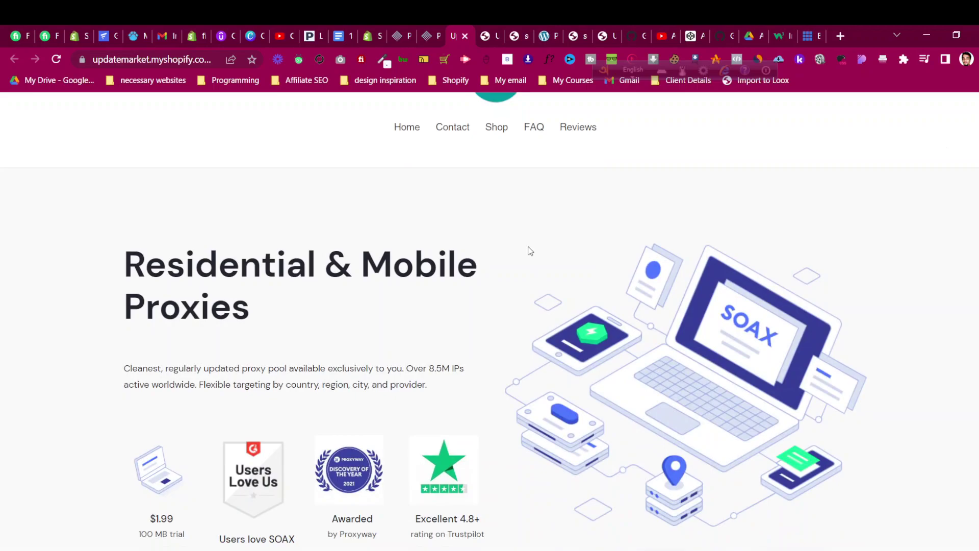
pyautogui.scroll(-6, 530, 251)
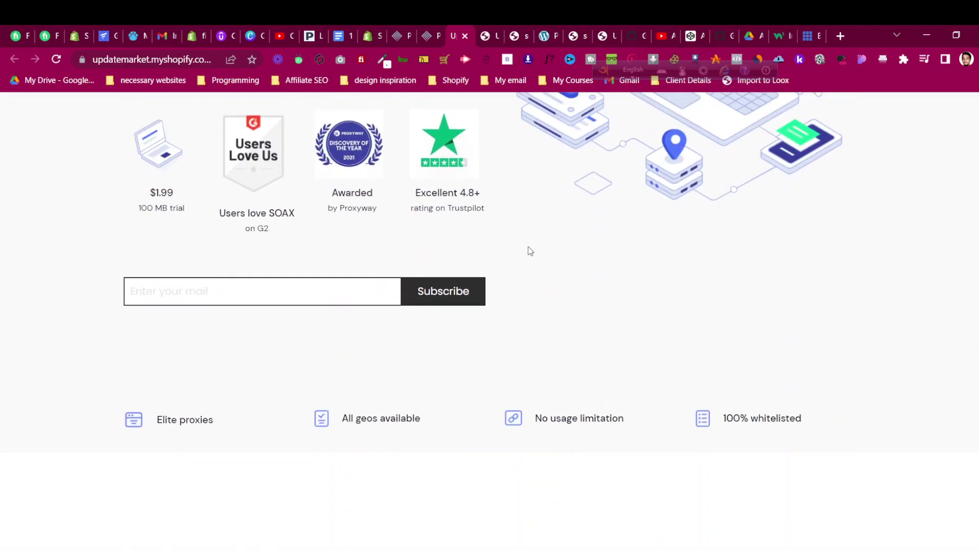
pyautogui.scroll(-8, 531, 251)
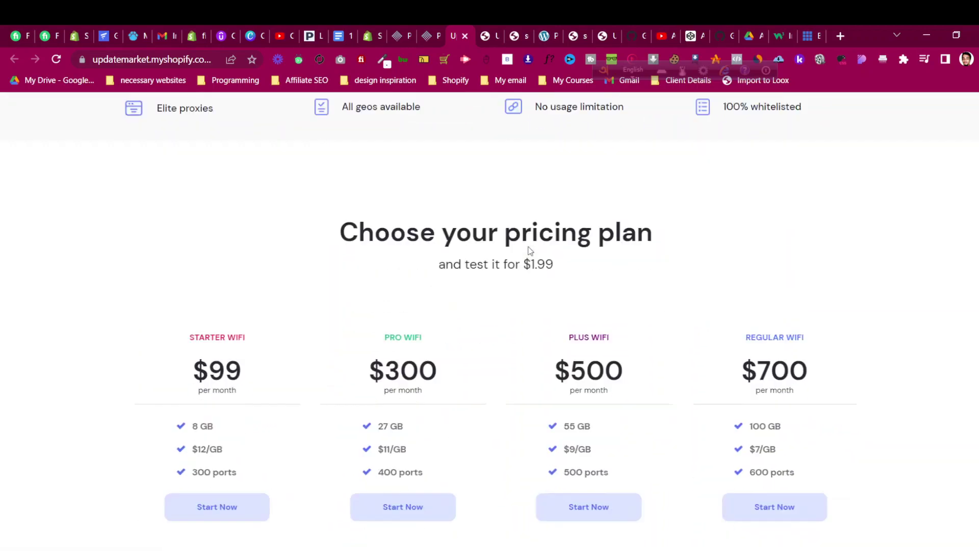
pyautogui.scroll(-4, 529, 246)
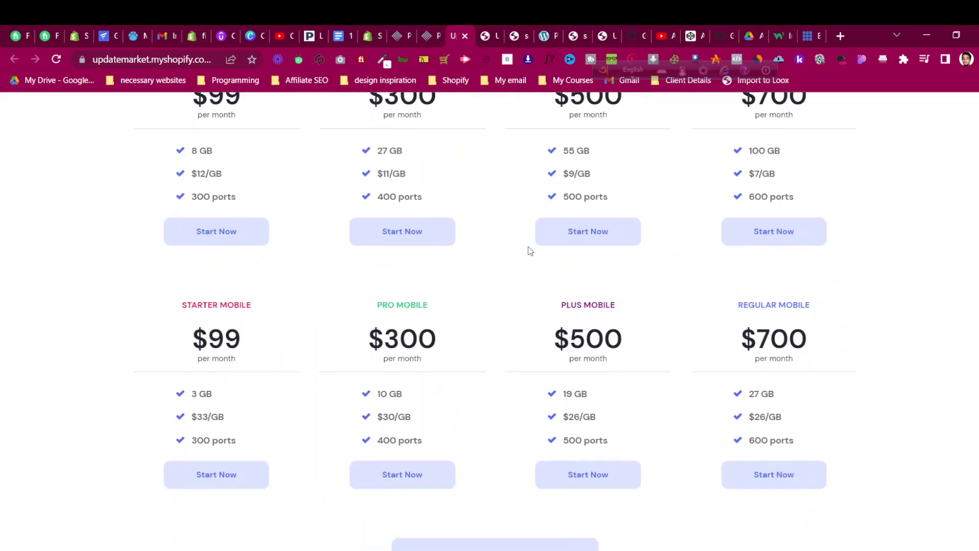
pyautogui.scroll(12, 530, 298)
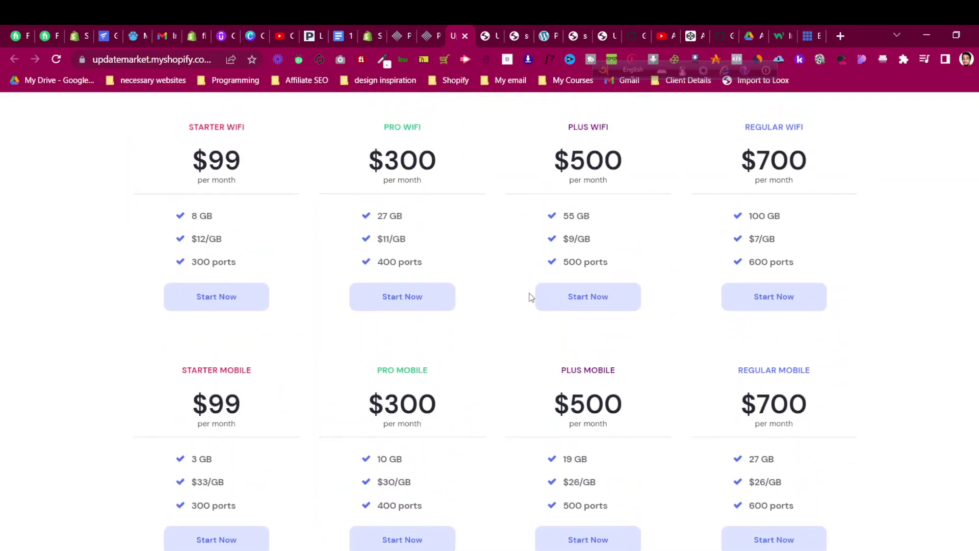
pyautogui.scroll(4, 532, 297)
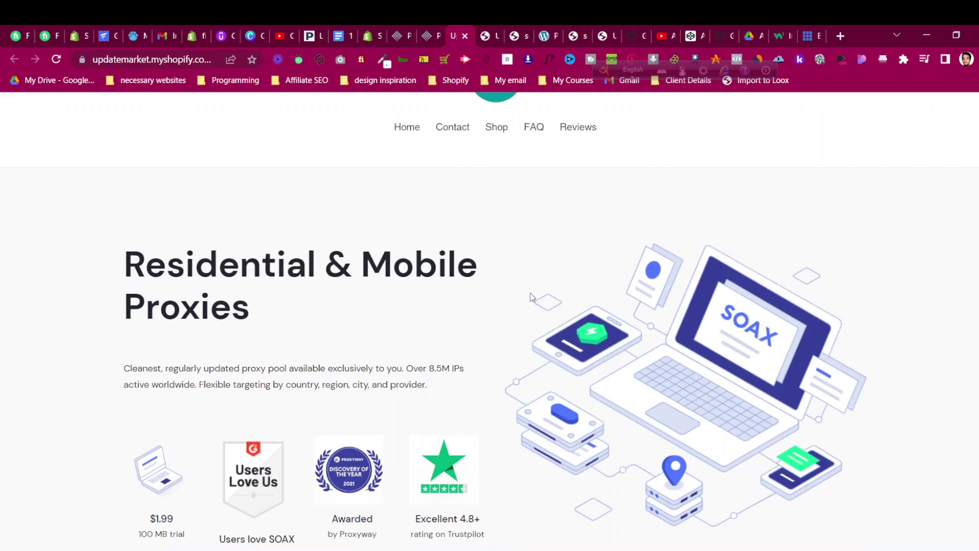
pyautogui.scroll(-12, 532, 297)
pyautogui.scroll(-2, 532, 298)
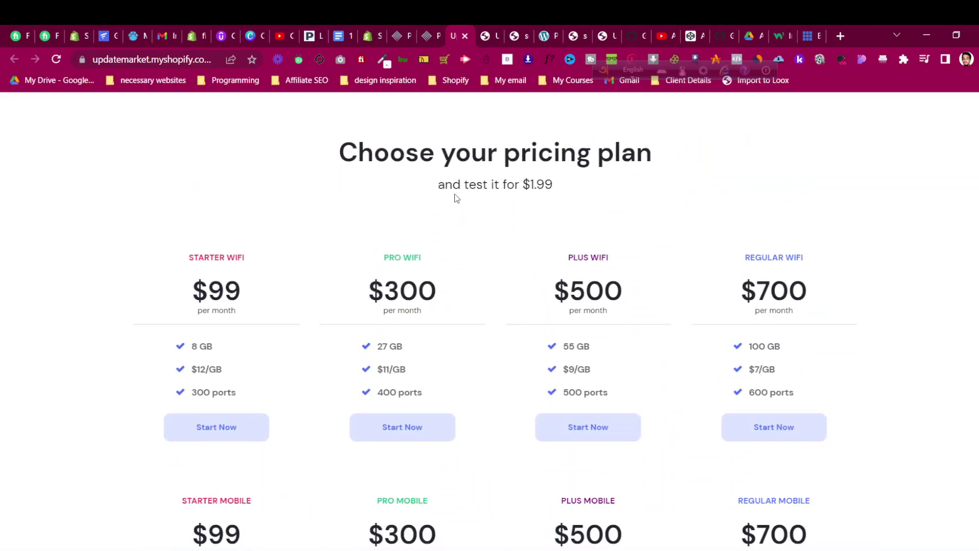
# - Back in the PageFly editor, set the "One platform. Many superpowers." section's display animation to Fade In Left and save the page
pyautogui.click(431, 36)
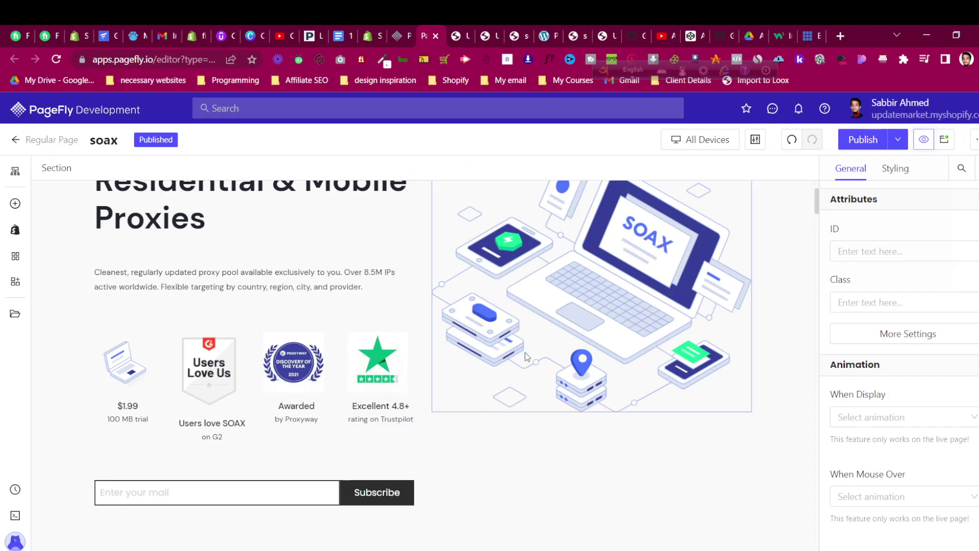
pyautogui.scroll(-10, 528, 356)
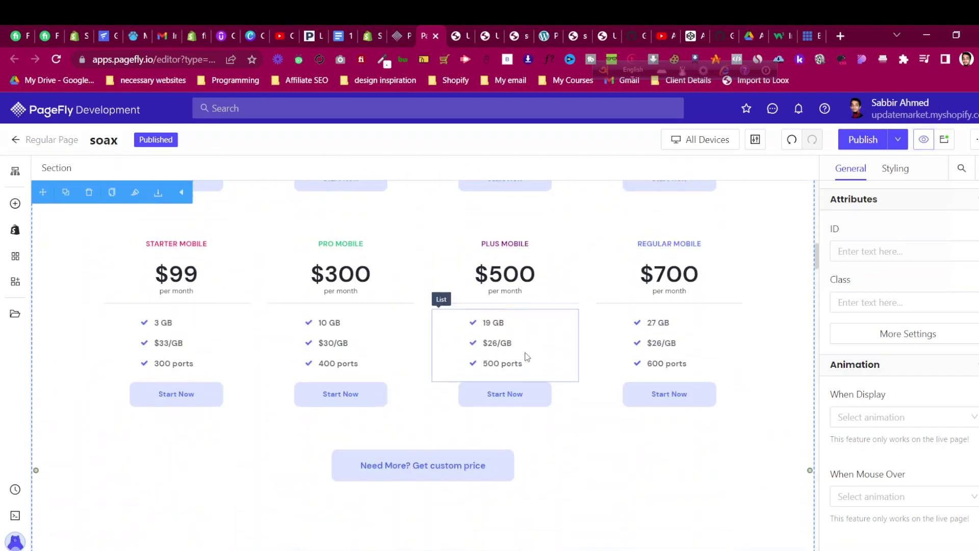
pyautogui.scroll(-2, 362, 388)
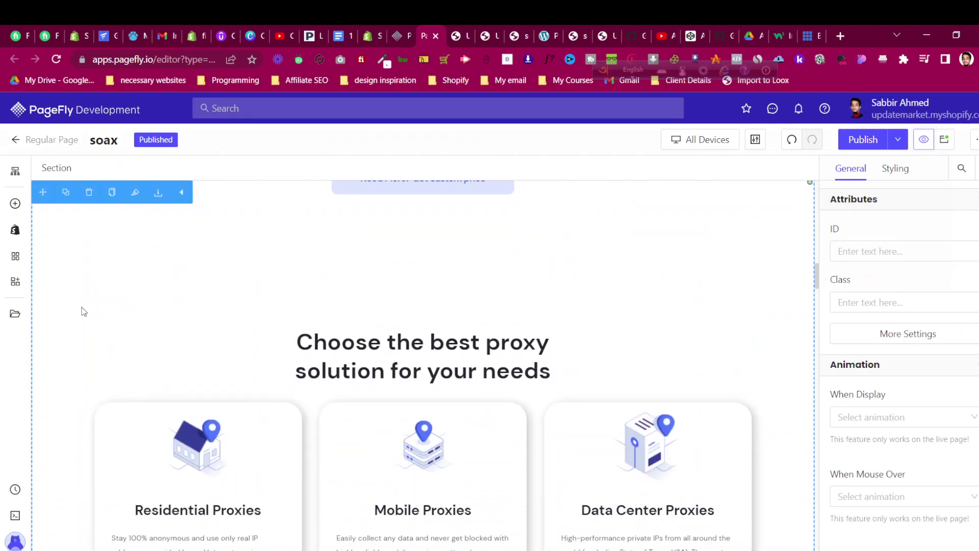
pyautogui.scroll(1, 127, 378)
pyautogui.scroll(-6, 128, 375)
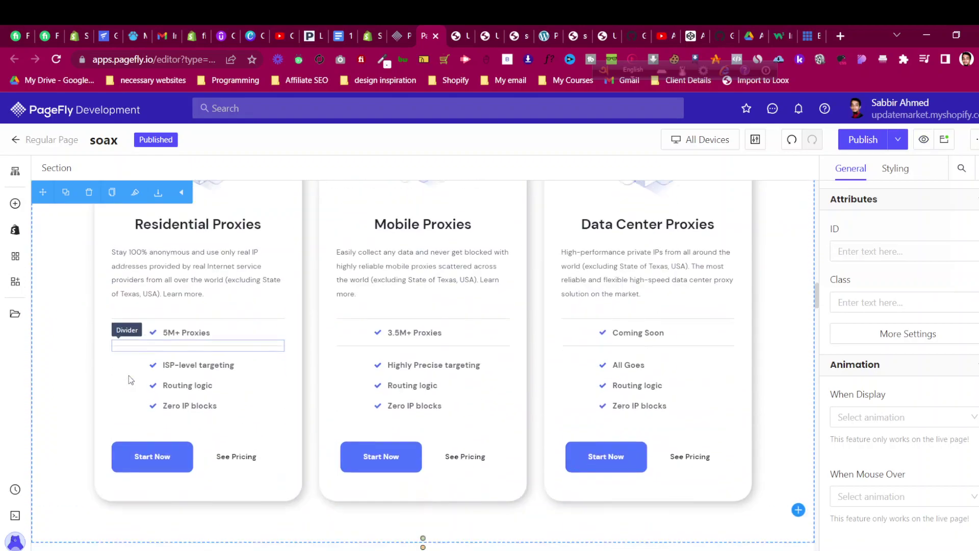
pyautogui.scroll(3, 192, 365)
pyautogui.scroll(1, 191, 364)
pyautogui.scroll(-8, 234, 354)
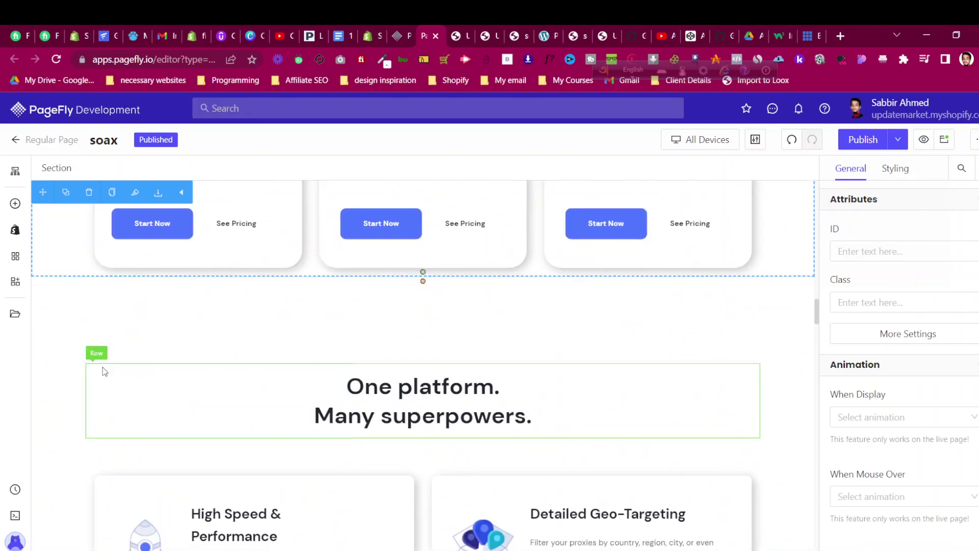
pyautogui.click(75, 334)
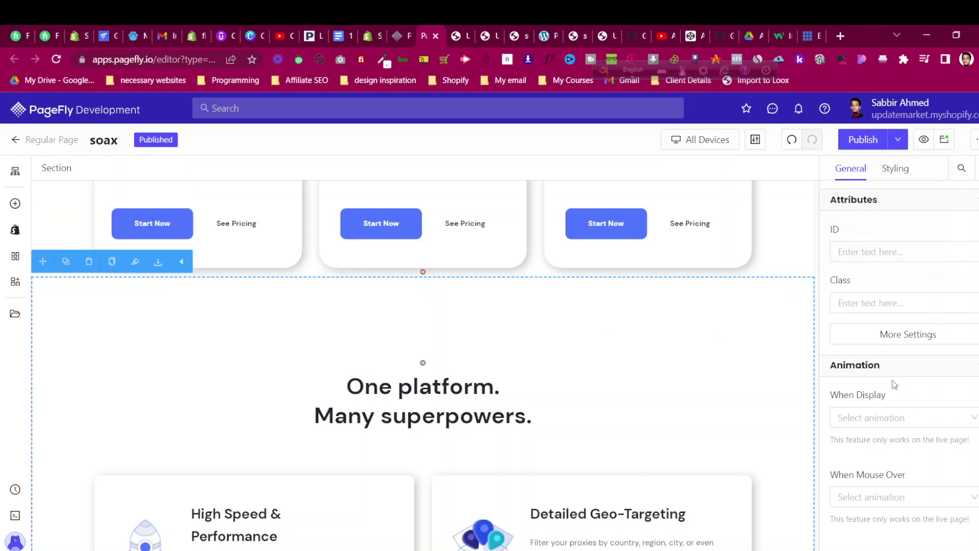
pyautogui.click(888, 418)
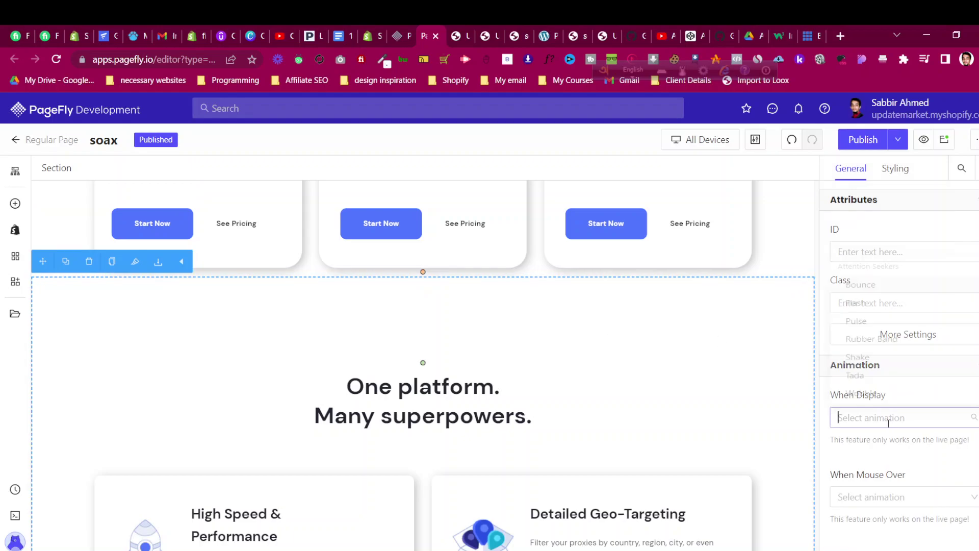
pyautogui.scroll(-5, 918, 377)
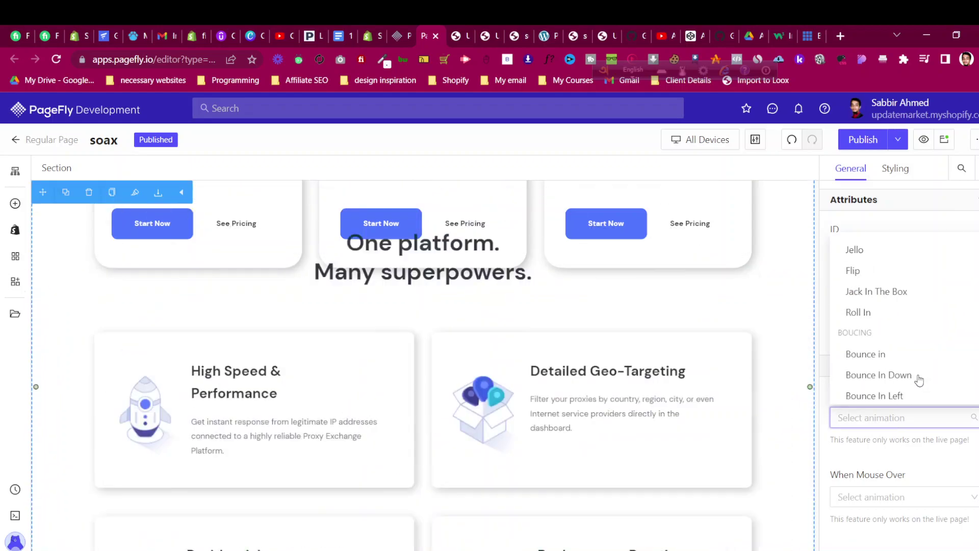
pyautogui.scroll(-2, 919, 379)
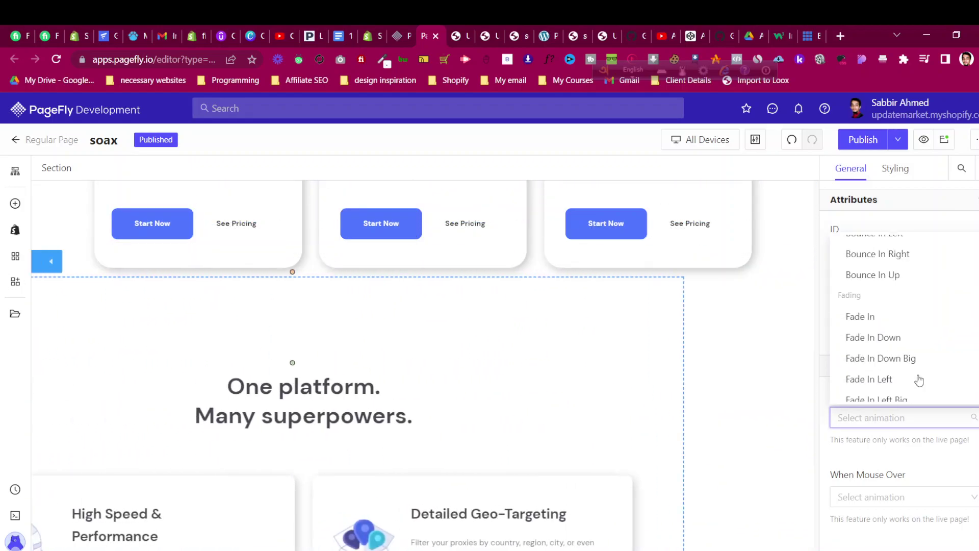
pyautogui.click(919, 380)
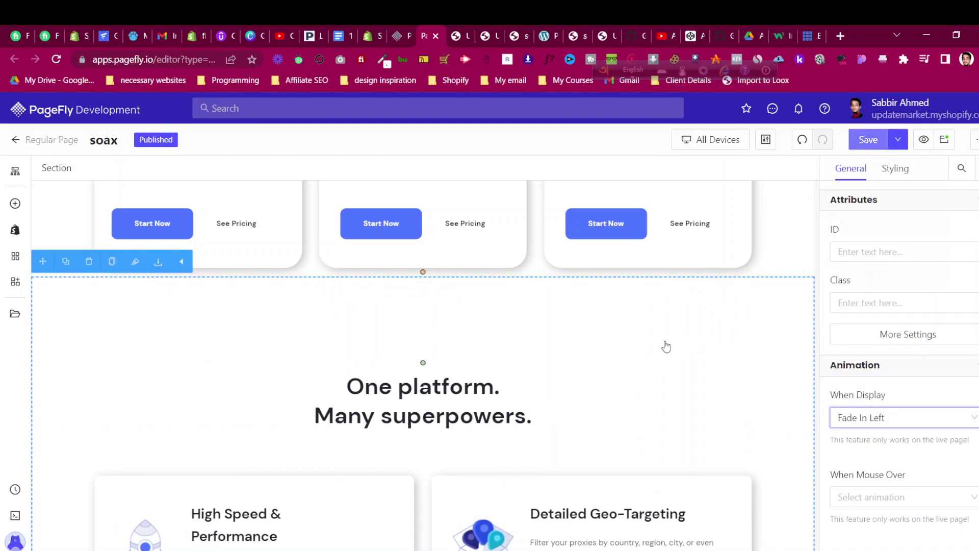
pyautogui.hotkey('ctrl', 's')
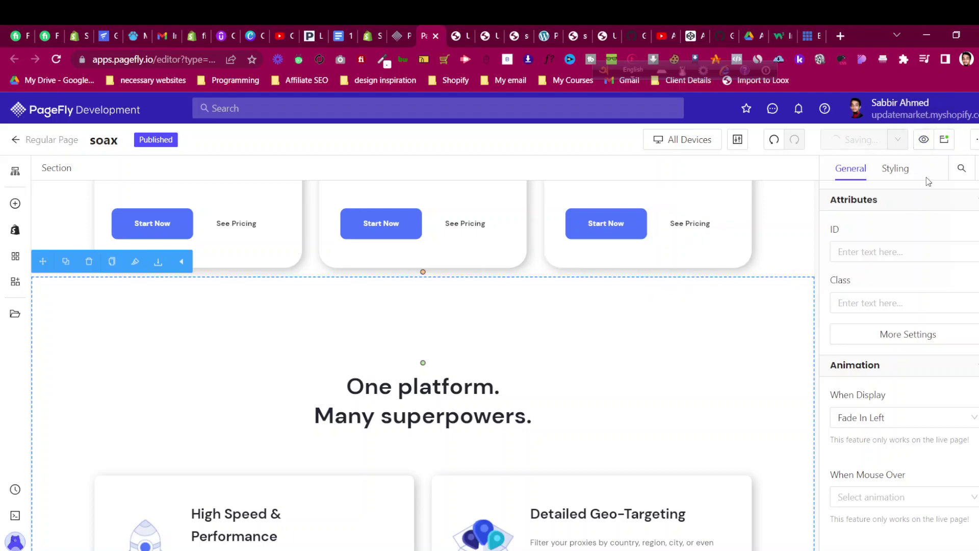
# - Open a fresh live preview of the saved page and close the older storefront preview tabs
pyautogui.click(923, 142)
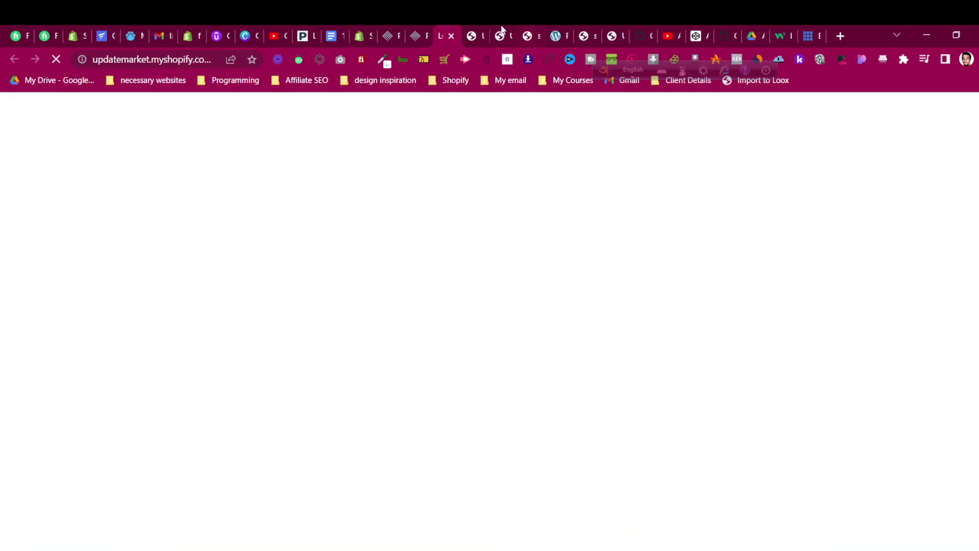
pyautogui.click(477, 31)
pyautogui.click(475, 34)
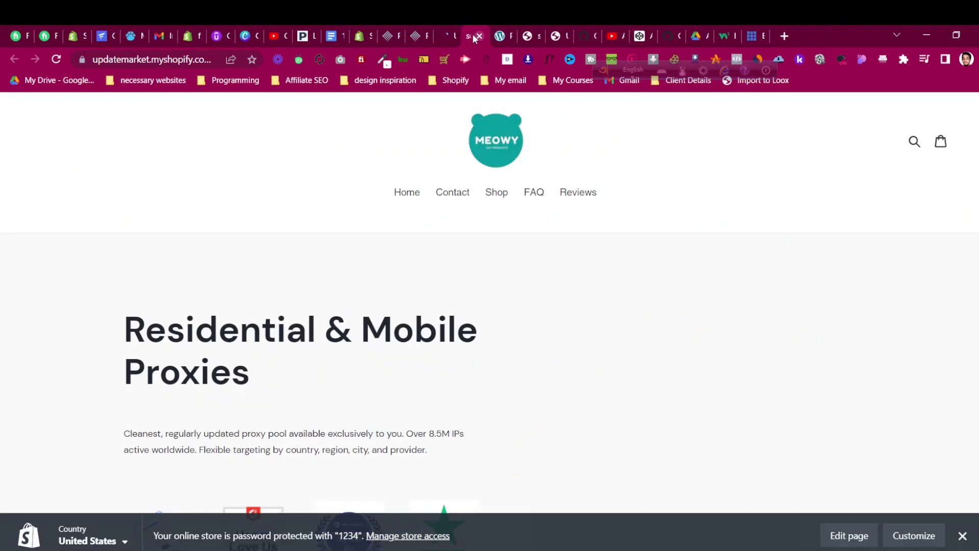
pyautogui.click(479, 35)
pyautogui.click(442, 32)
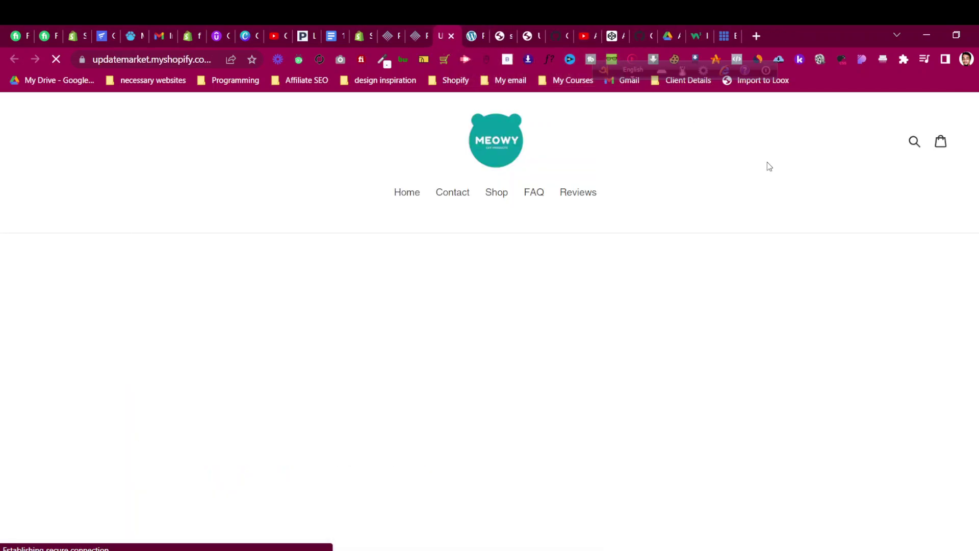
# - Examine the display animations on the live page, including the pricing, proxy solution and "One platform. Many superpowers." sections
pyautogui.scroll(-10, 847, 260)
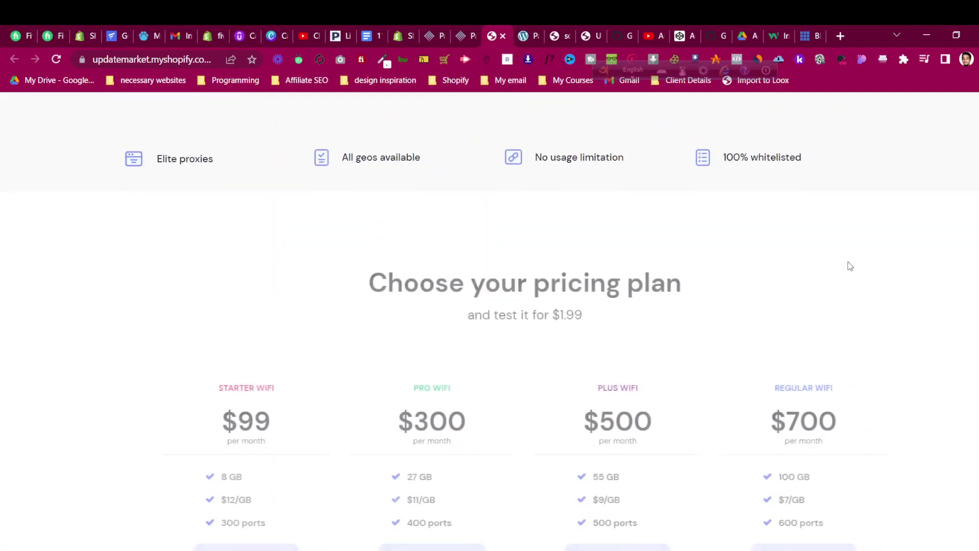
pyautogui.scroll(-12, 850, 265)
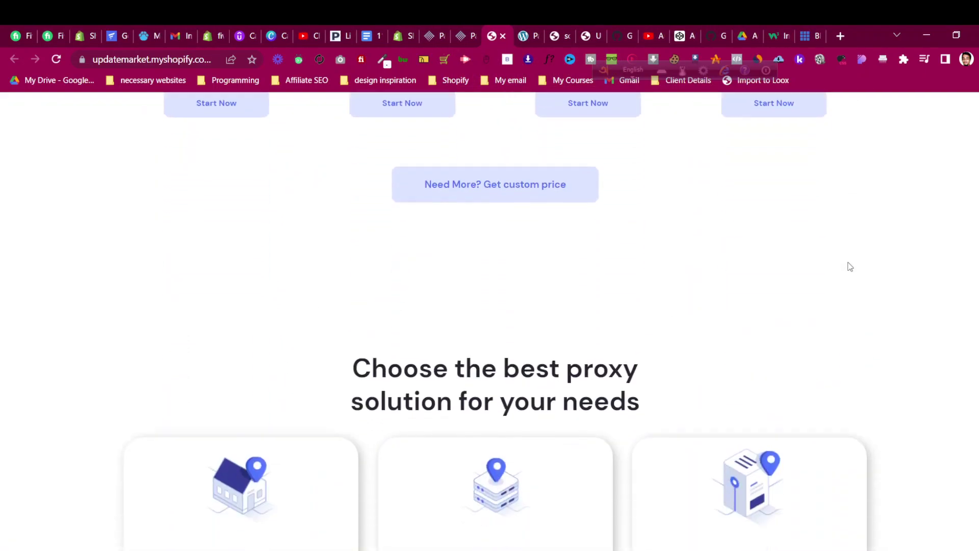
pyautogui.scroll(20, 850, 266)
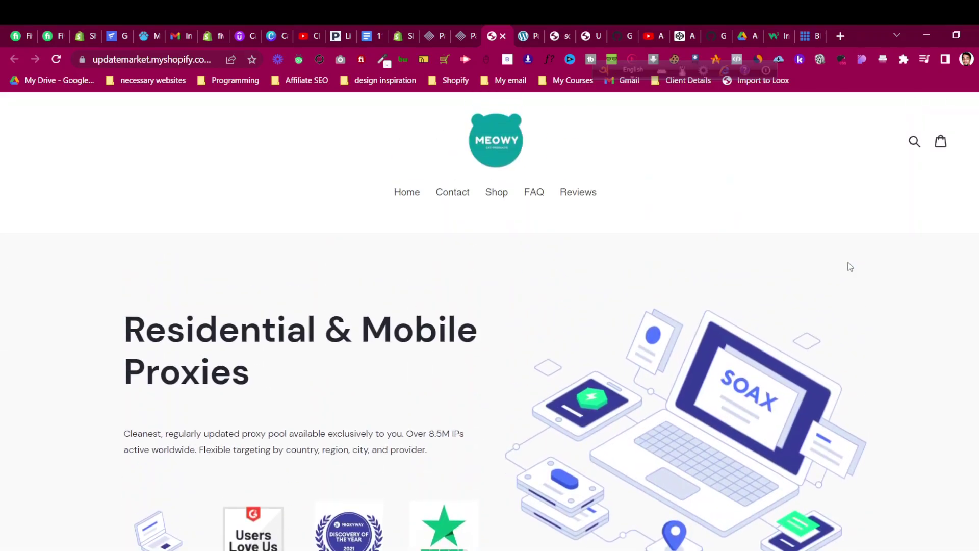
pyautogui.scroll(-15, 850, 267)
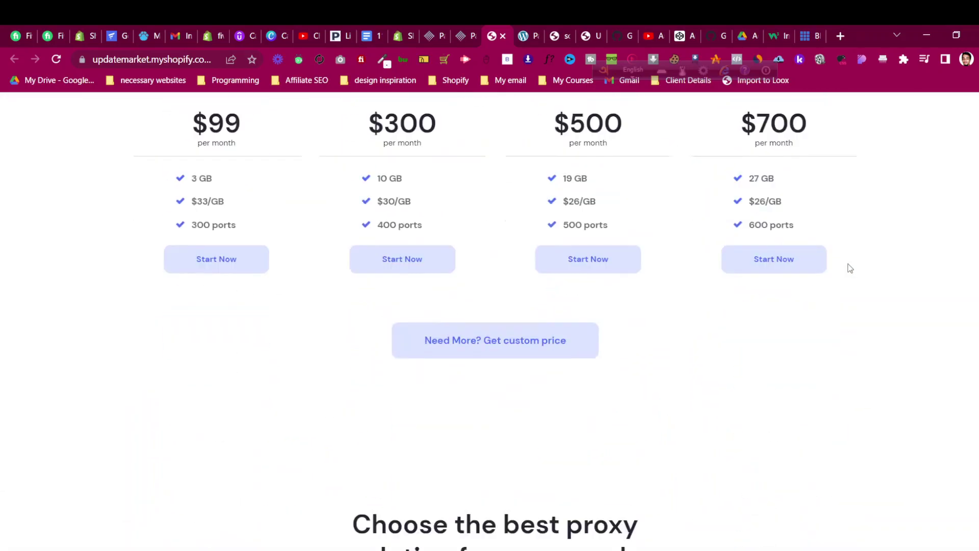
pyautogui.scroll(-10, 850, 268)
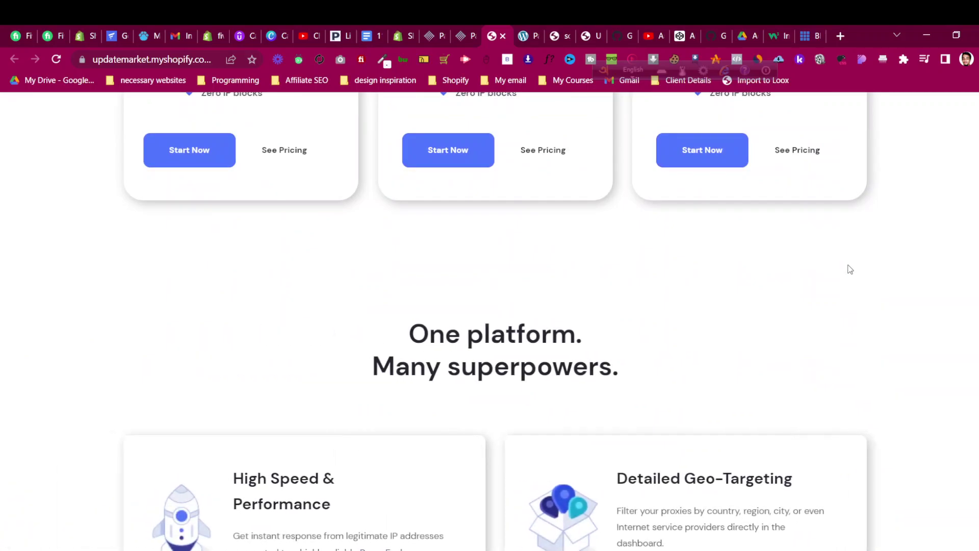
pyautogui.scroll(-2, 850, 269)
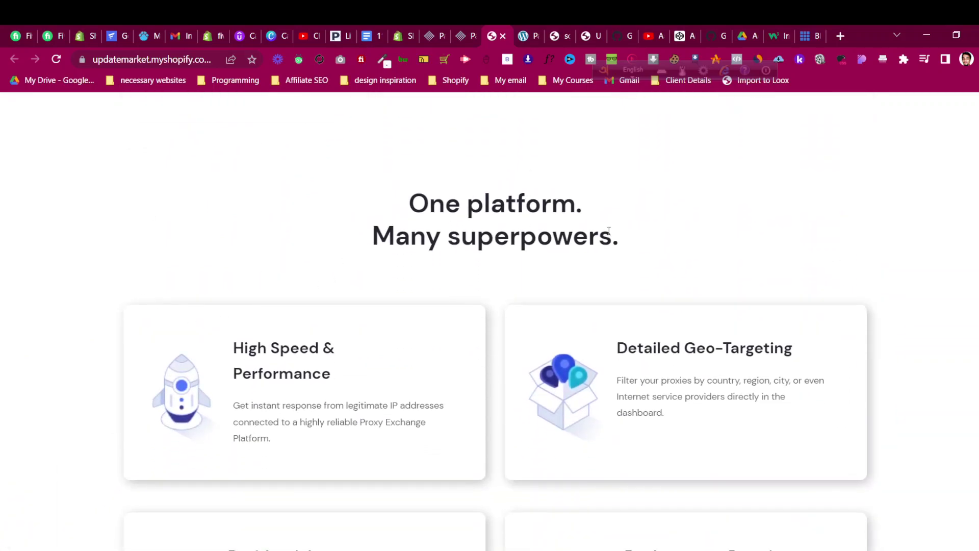
pyautogui.scroll(-20, 610, 236)
pyautogui.scroll(8, 628, 352)
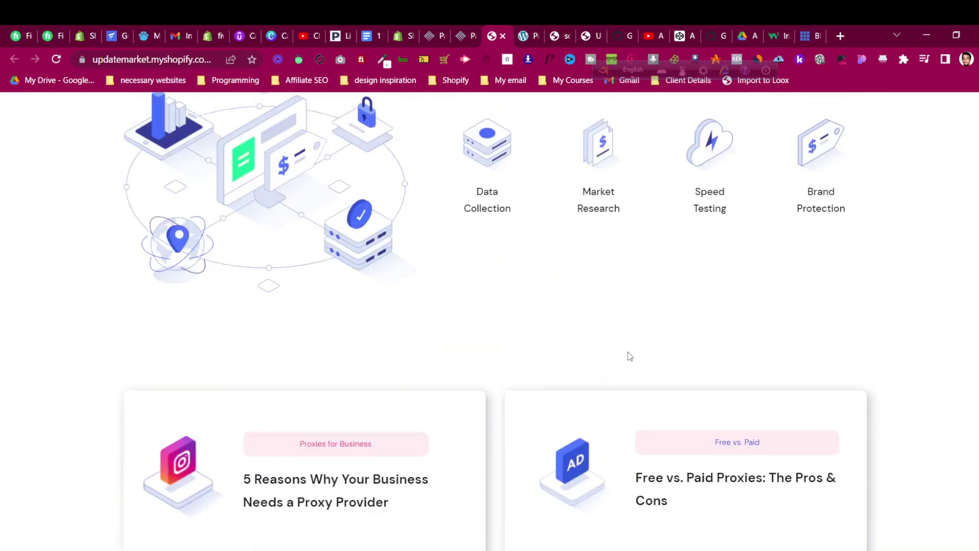
pyautogui.scroll(12, 629, 352)
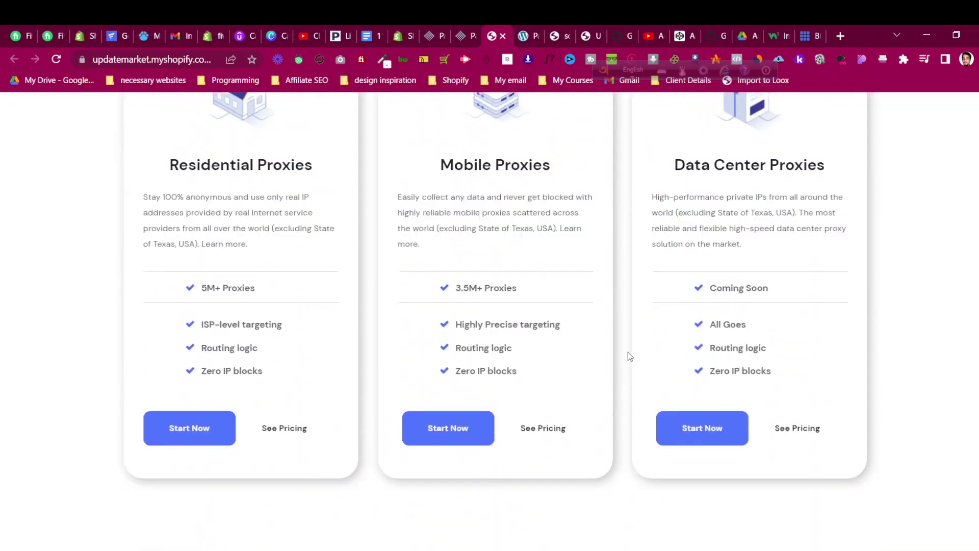
pyautogui.scroll(3, 628, 352)
pyautogui.scroll(-15, 628, 351)
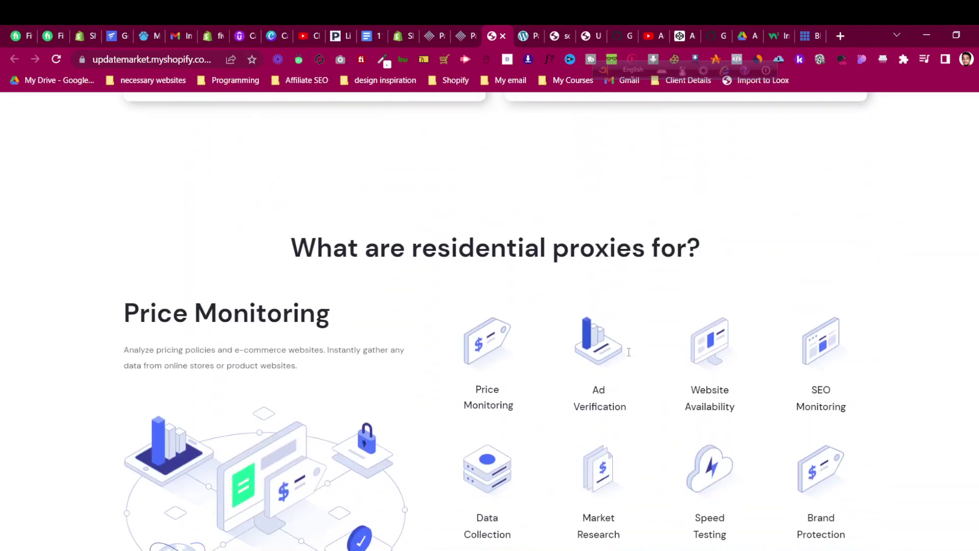
pyautogui.scroll(12, 628, 352)
pyautogui.scroll(8, 613, 339)
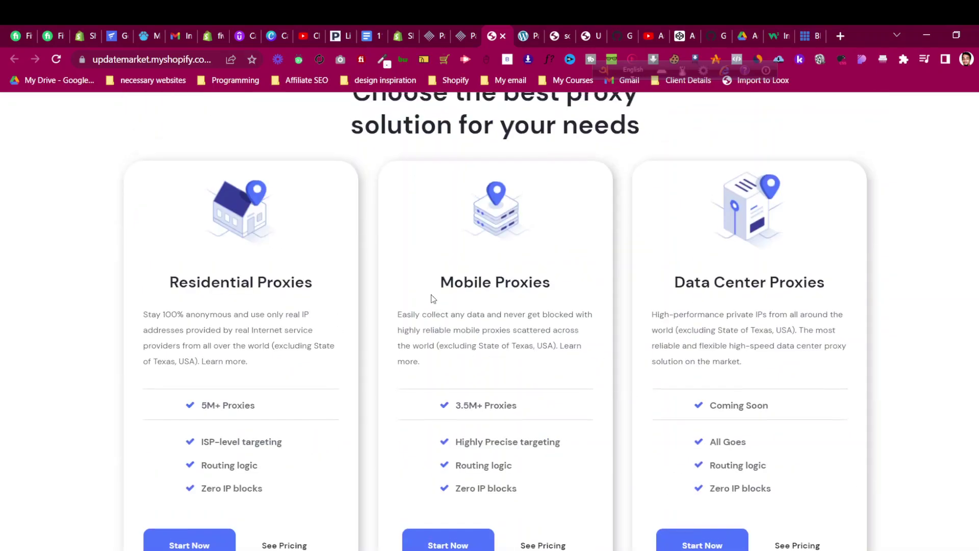
pyautogui.scroll(15, 431, 297)
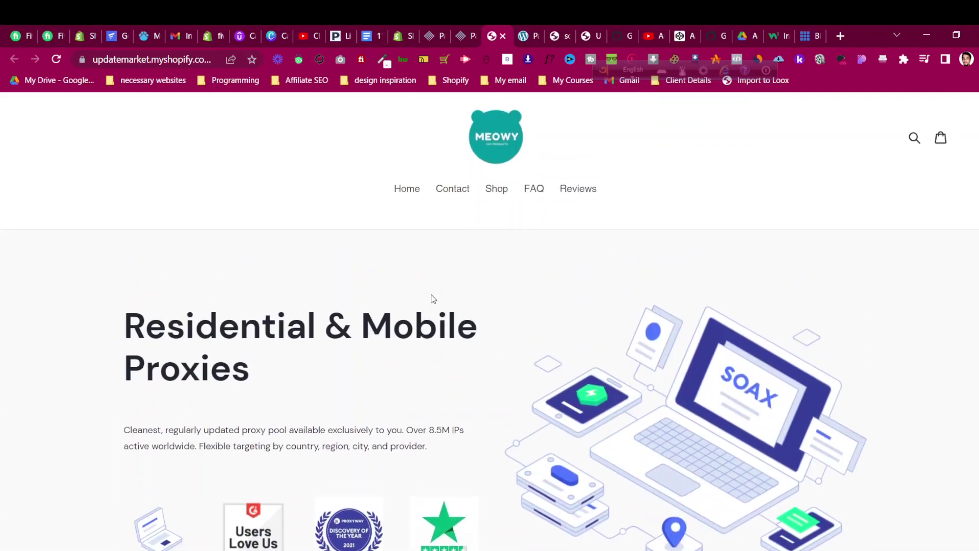
# - Back in the PageFly editor, add an HTML/Liquid element below the Subscribe form in the hero section
pyautogui.scroll(-12, 431, 295)
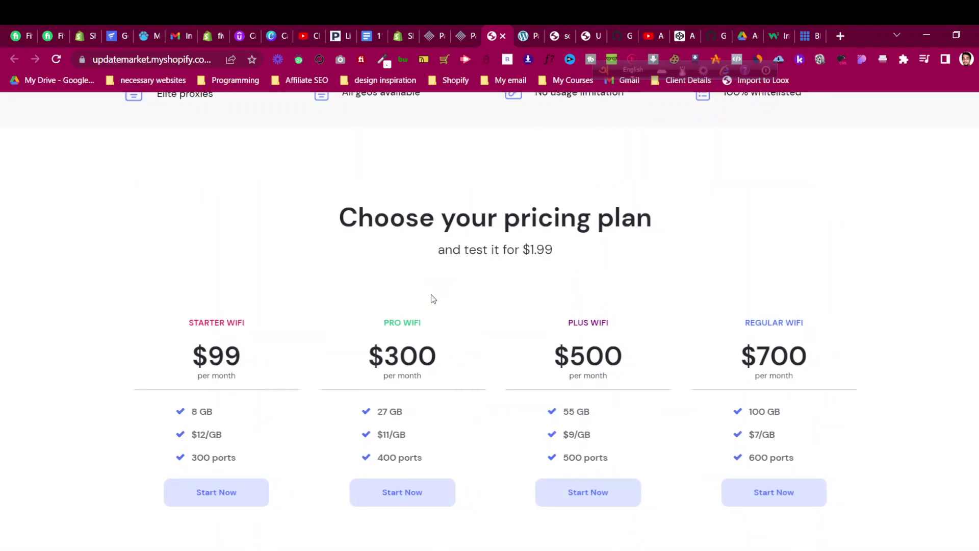
pyautogui.click(465, 35)
pyautogui.scroll(10, 443, 424)
pyautogui.scroll(1, 443, 424)
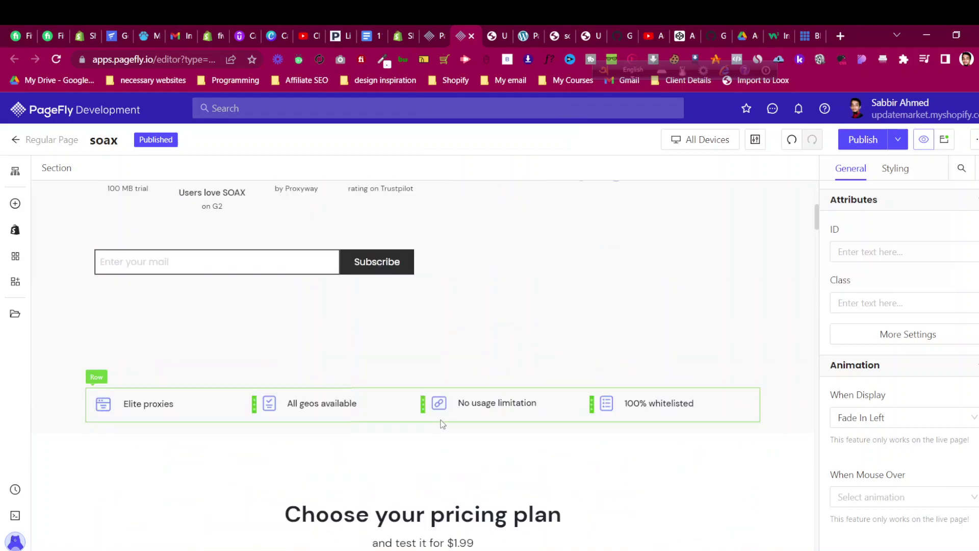
pyautogui.scroll(3, 443, 424)
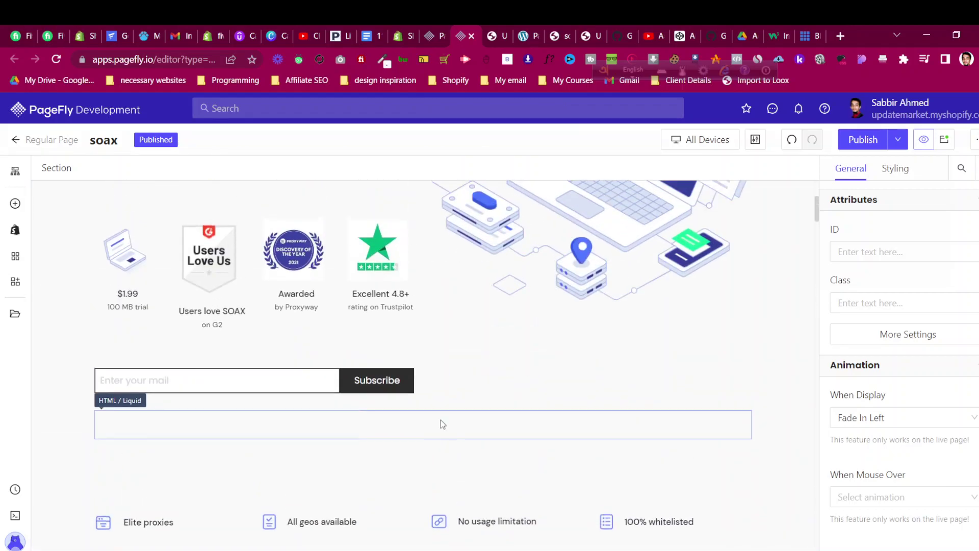
pyautogui.scroll(5, 443, 418)
pyautogui.scroll(-3, 442, 417)
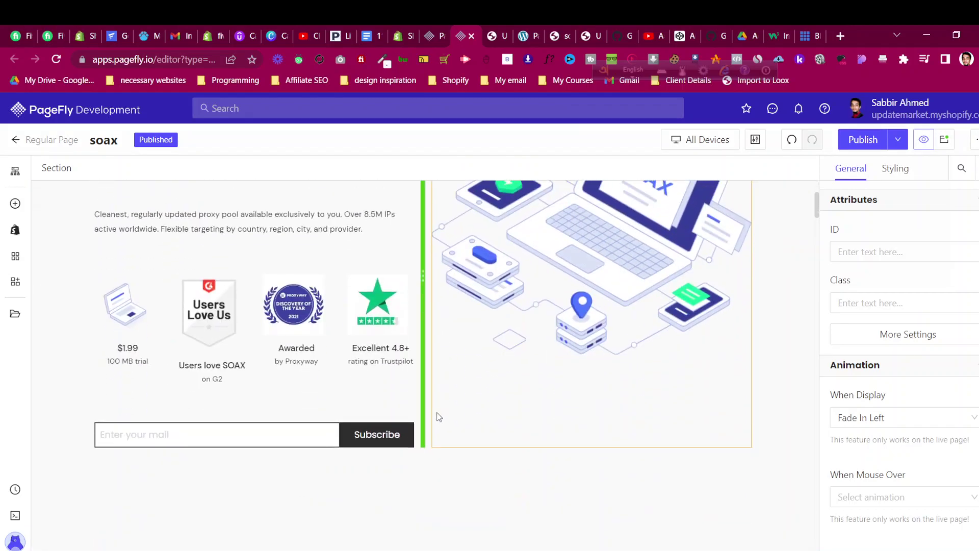
pyautogui.scroll(-1, 439, 417)
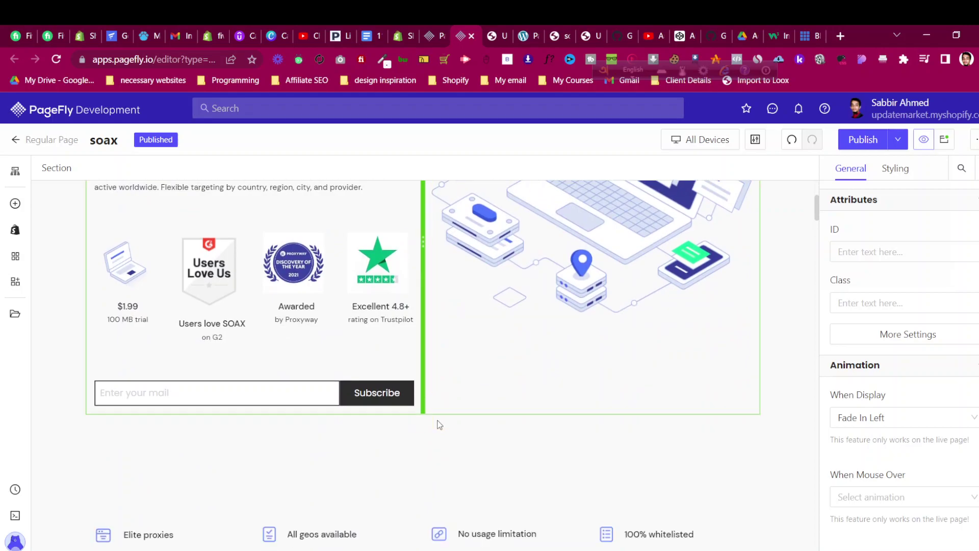
pyautogui.click(16, 204)
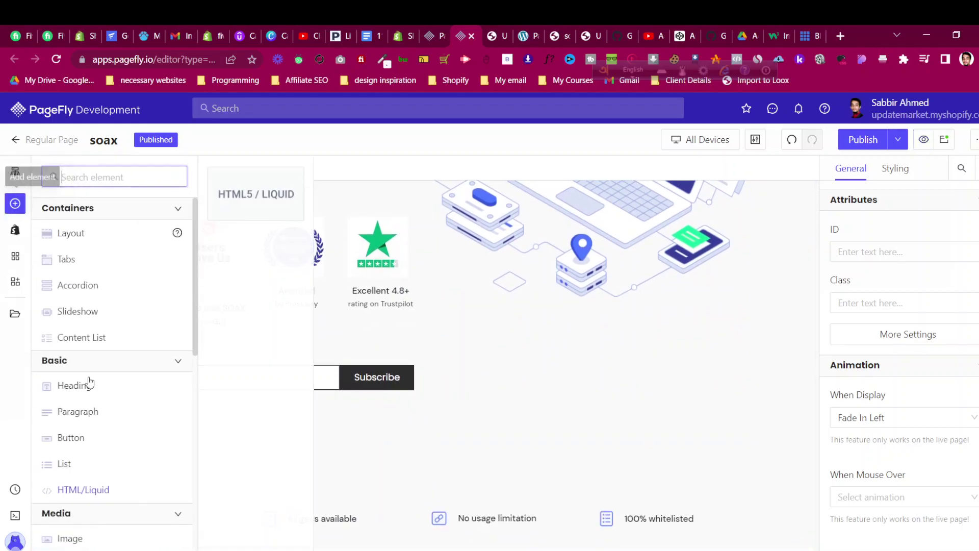
pyautogui.scroll(-1, 107, 433)
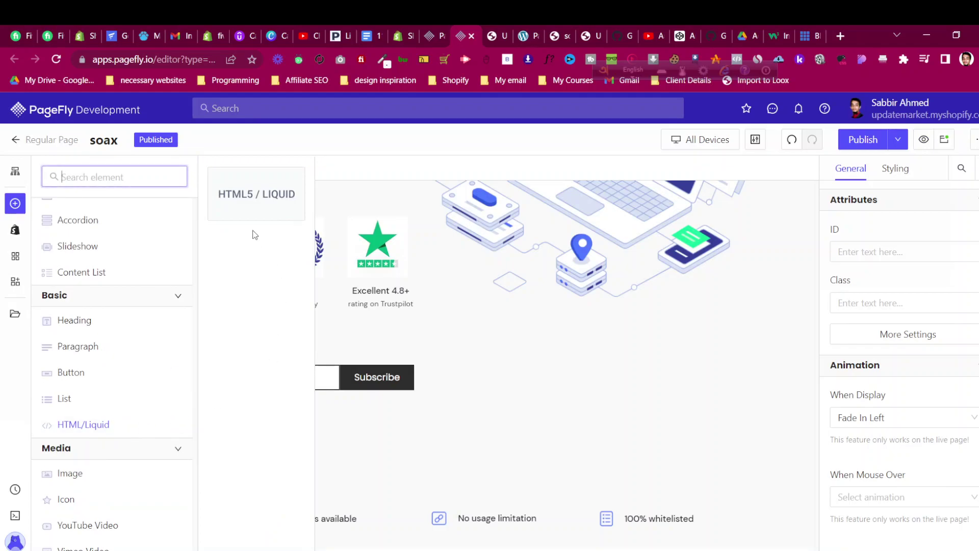
pyautogui.moveTo(248, 192); pyautogui.dragTo(525, 452)
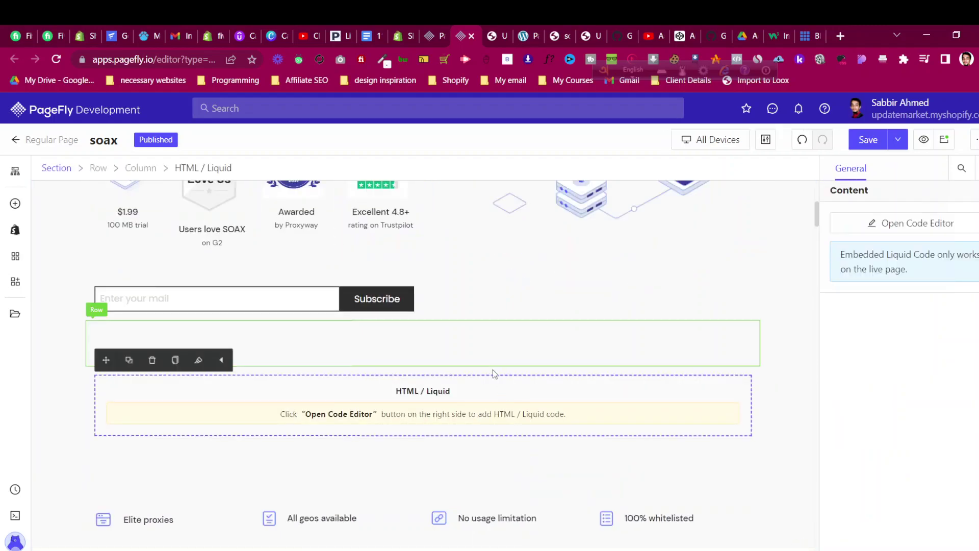
# - Open the new HTML/Liquid element's code editor and copy the full AOS code block from the WordPress tutorial post
pyautogui.click(939, 223)
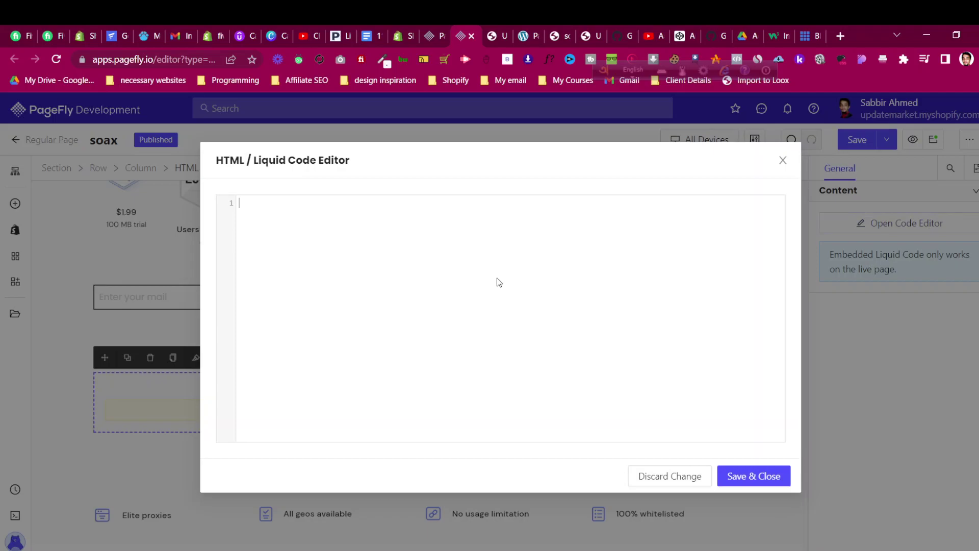
pyautogui.click(526, 35)
pyautogui.scroll(11, 427, 327)
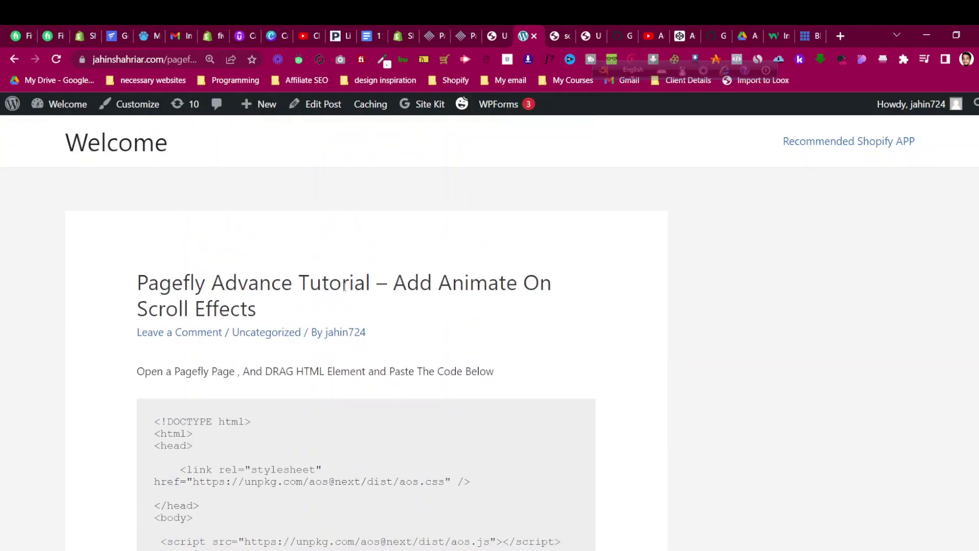
pyautogui.scroll(-2, 302, 288)
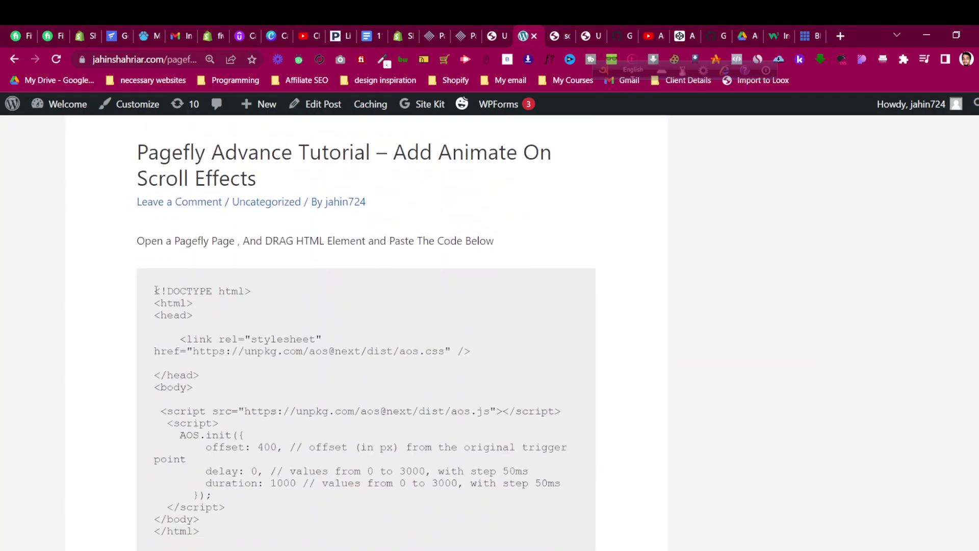
pyautogui.moveTo(155, 290); pyautogui.dragTo(202, 492)
pyautogui.scroll(-1, 202, 492)
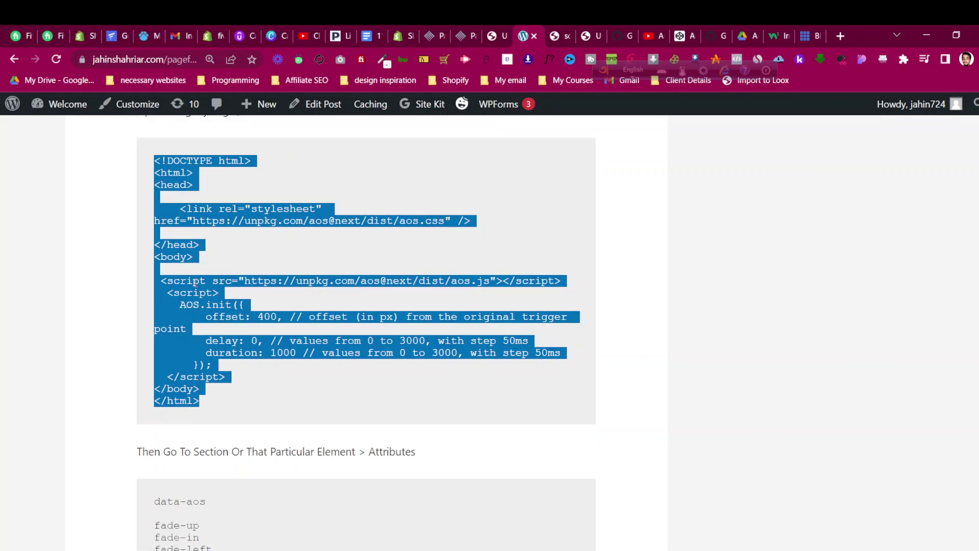
pyautogui.scroll(1, 194, 269)
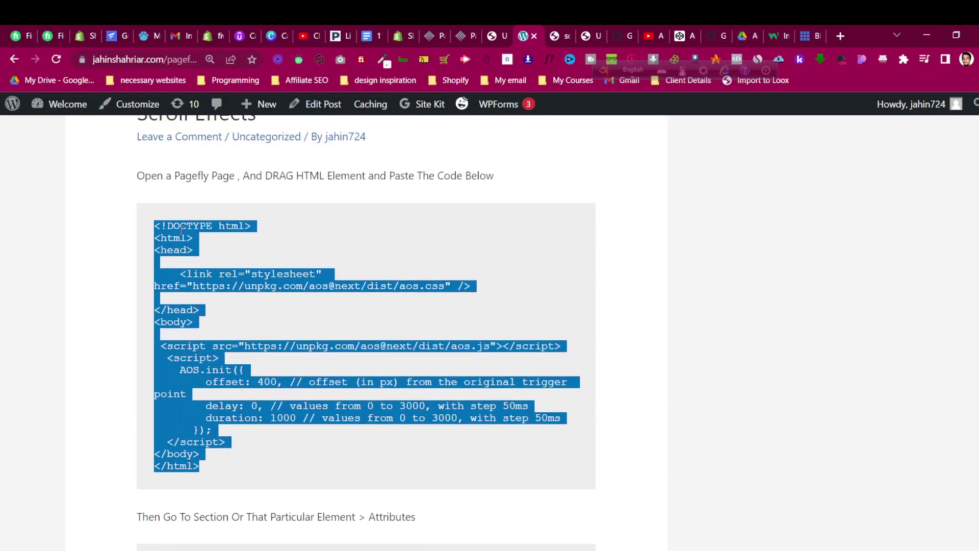
pyautogui.rightClick(181, 231)
pyautogui.click(193, 244)
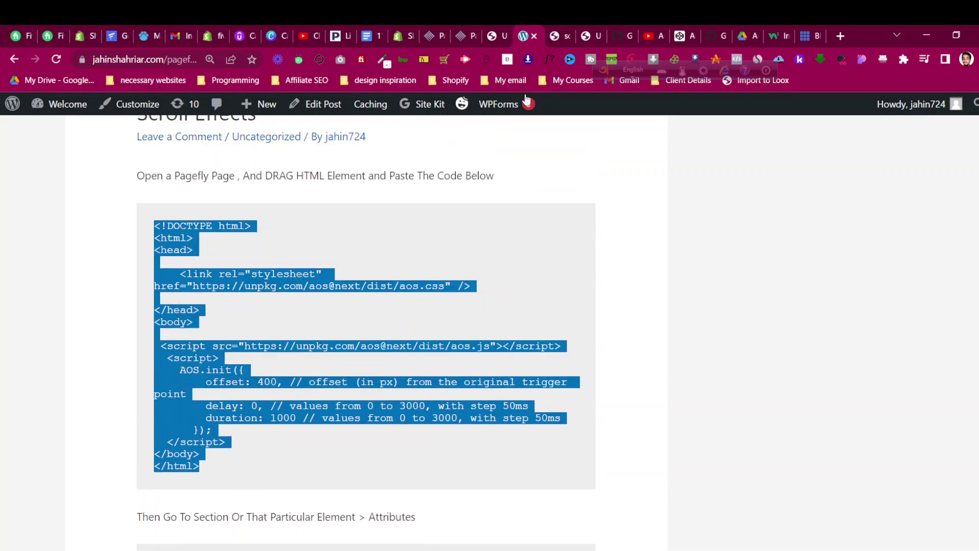
# - Back in PageFly, paste the copied AOS code into the HTML/Liquid code editor and save it
pyautogui.click(466, 32)
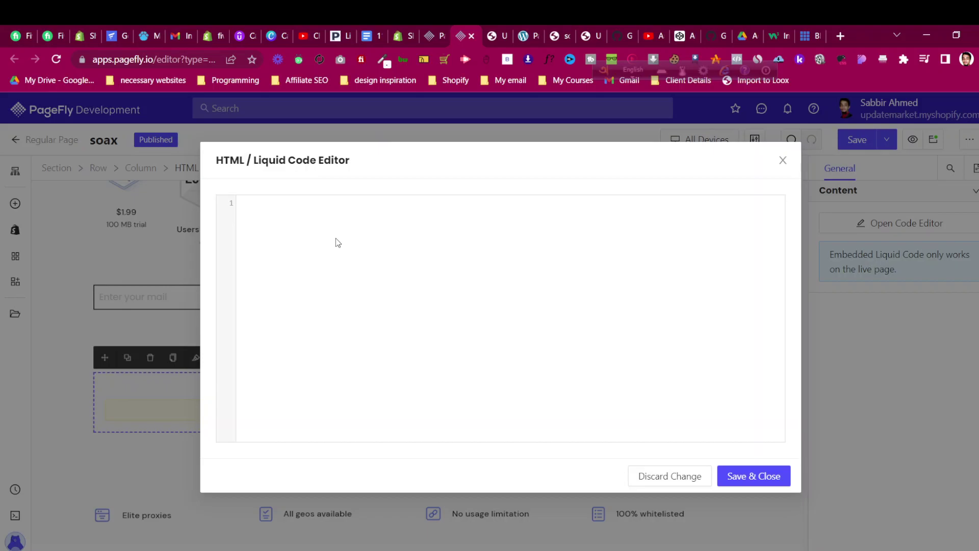
pyautogui.hotkey('ctrl', 'v')
pyautogui.click(733, 468)
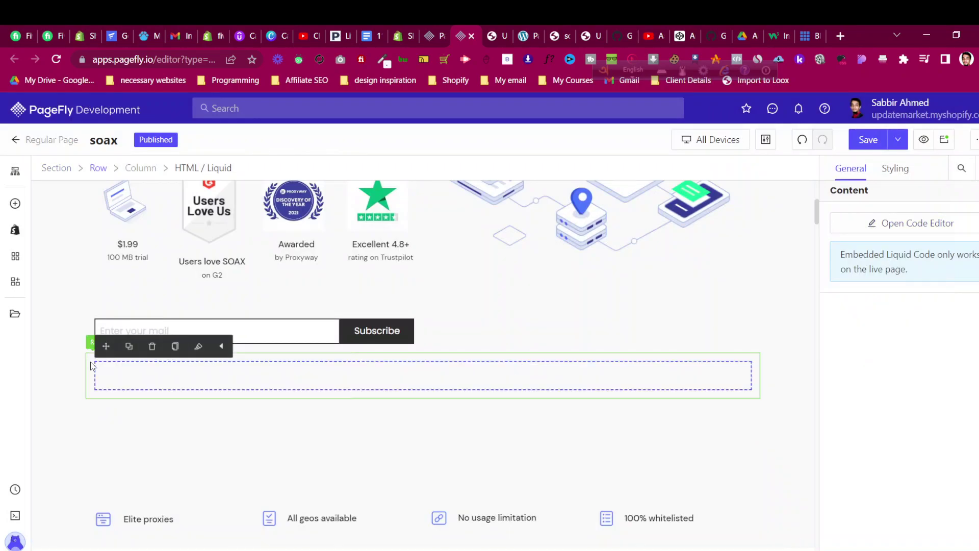
# - Delete the extra row directly below the Subscribe form, then check the remaining HTML/Liquid element's code and save it
pyautogui.click(90, 362)
pyautogui.click(144, 337)
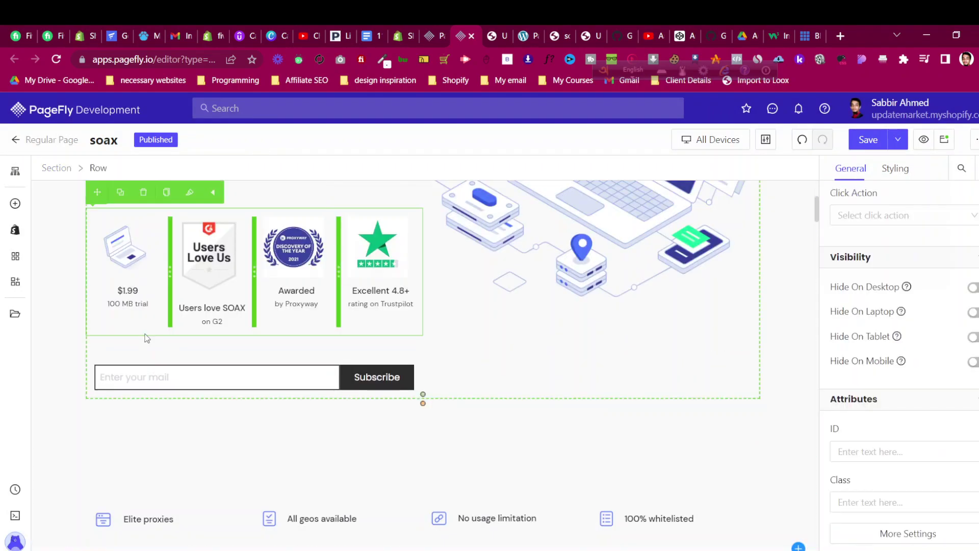
pyautogui.doubleClick(391, 309)
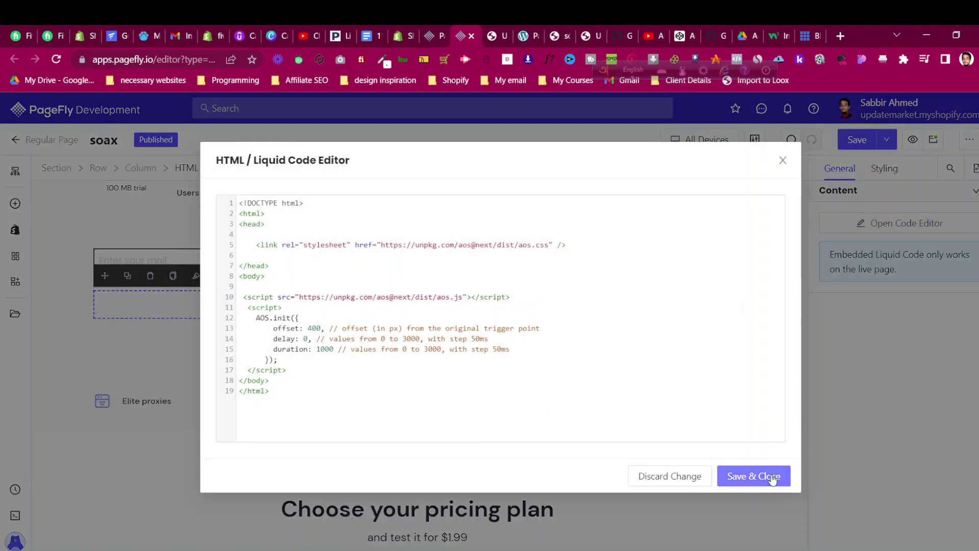
pyautogui.click(779, 468)
# - Move the "One platform. Many superpowers." section up to directly below the hero section
pyautogui.scroll(-3, 366, 372)
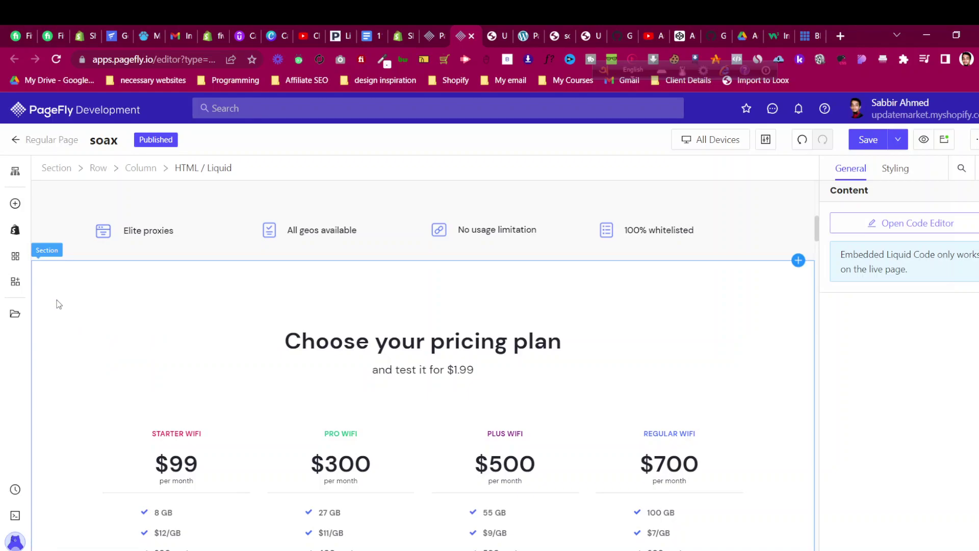
pyautogui.scroll(-4, 61, 316)
pyautogui.scroll(-10, 65, 342)
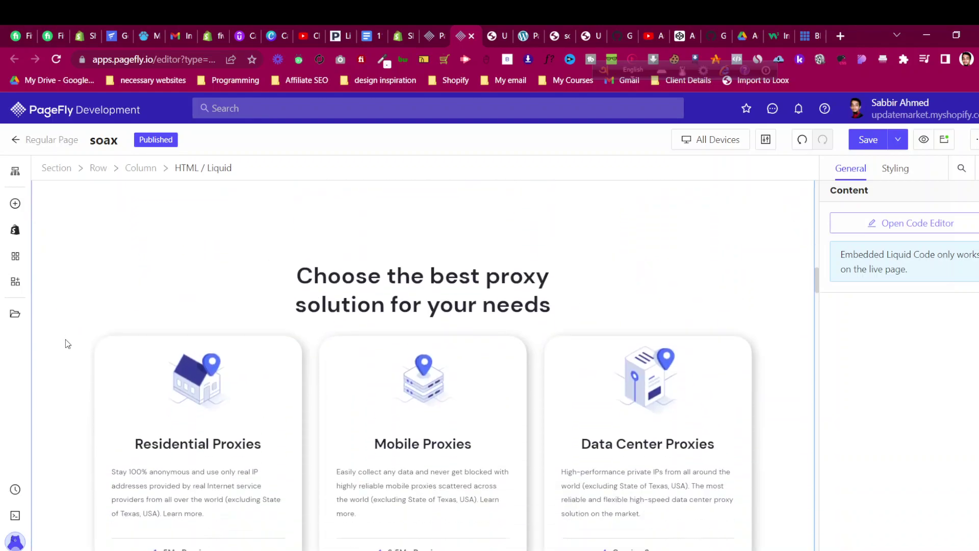
pyautogui.click(69, 381)
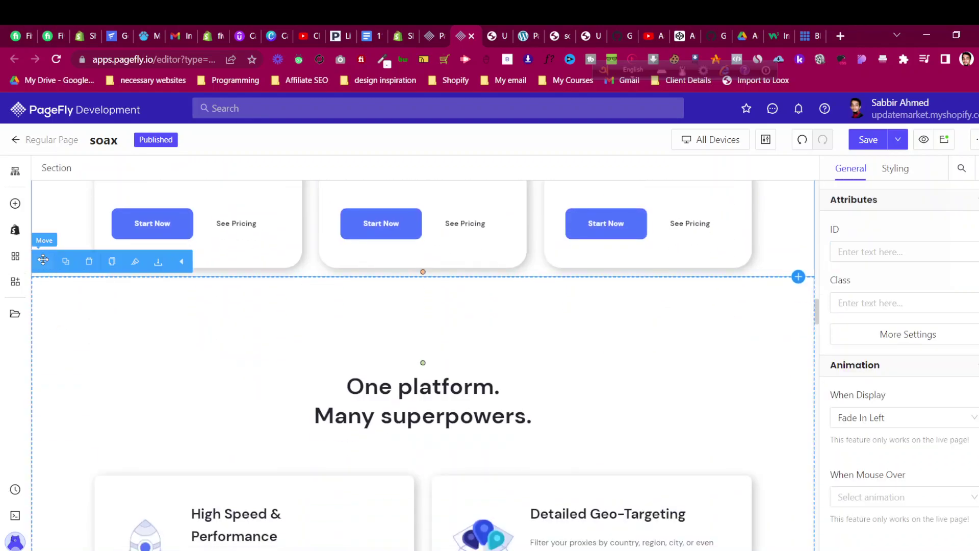
pyautogui.moveTo(42, 259); pyautogui.dragTo(398, 351)
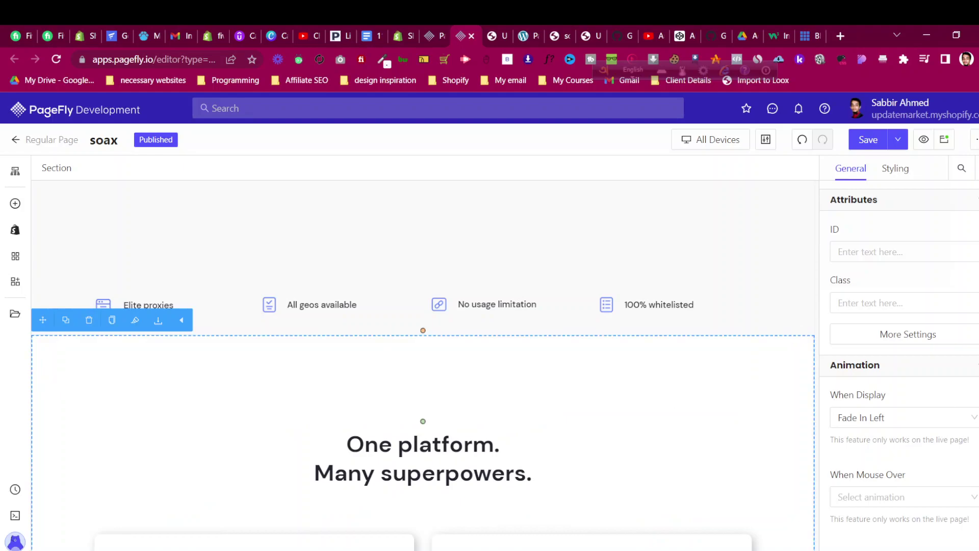
# - Clear the Fade In Left display animation from the "One platform. Many superpowers." section
pyautogui.click(973, 416)
pyautogui.click(974, 416)
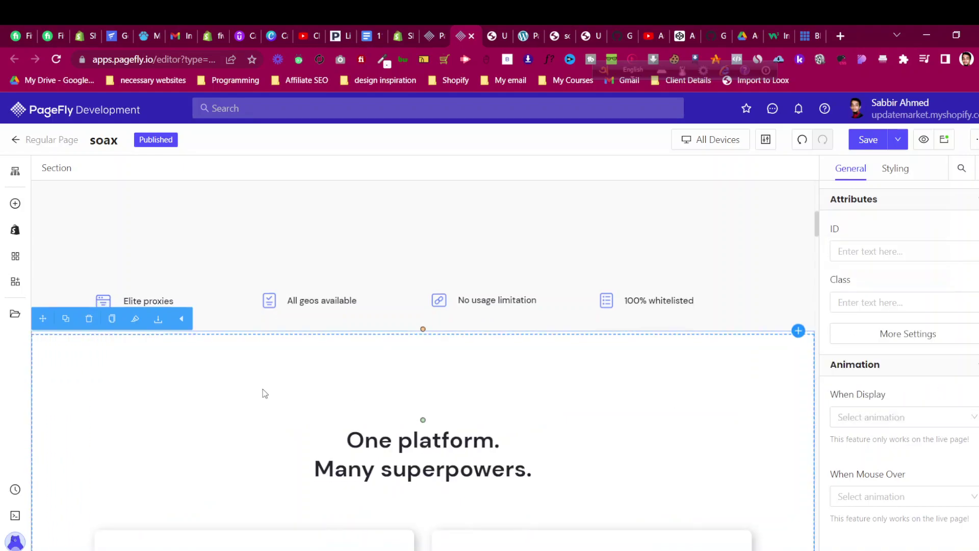
pyautogui.scroll(-2, 264, 393)
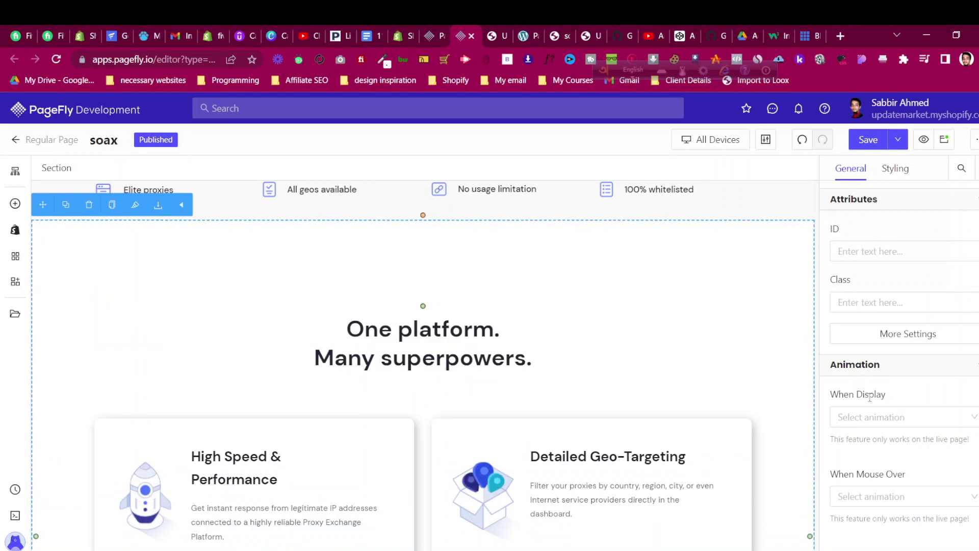
# - Review the tutorial's attribute instructions and add an empty custom attribute to the "One platform. Many superpowers." section
pyautogui.click(525, 36)
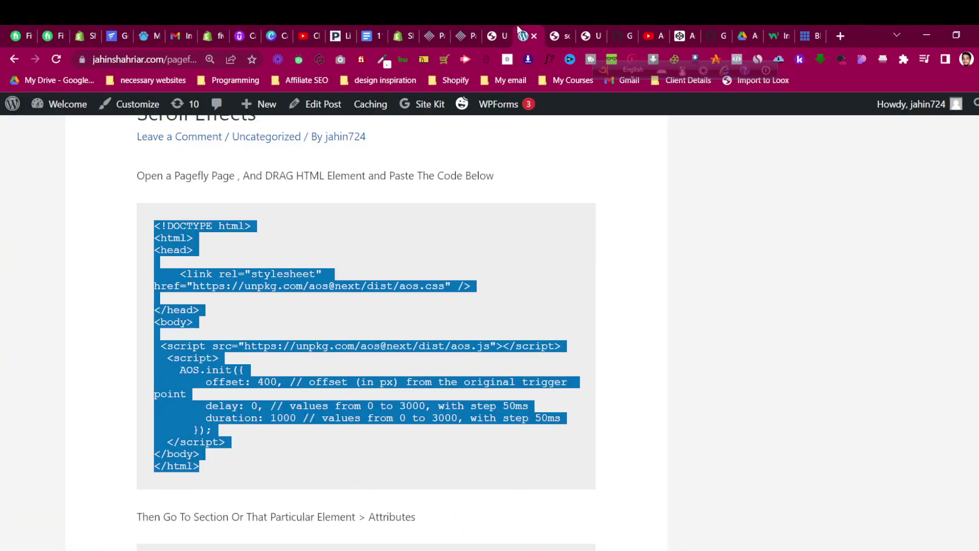
pyautogui.scroll(-4, 323, 328)
pyautogui.click(271, 292)
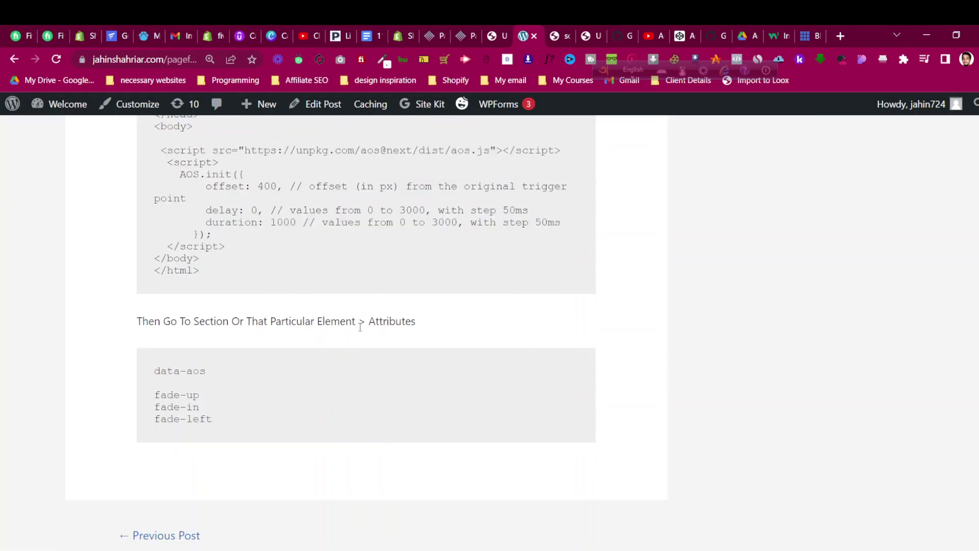
pyautogui.click(467, 34)
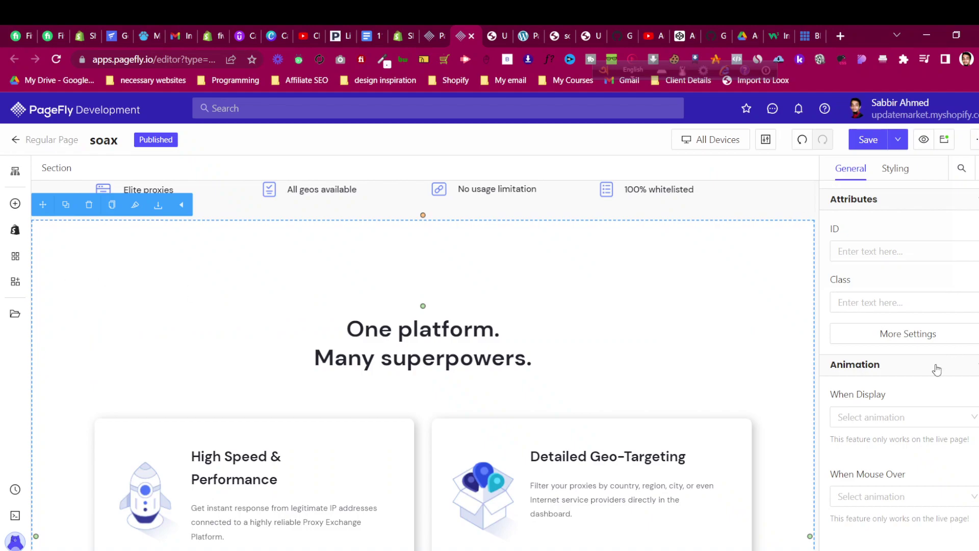
pyautogui.scroll(1, 936, 369)
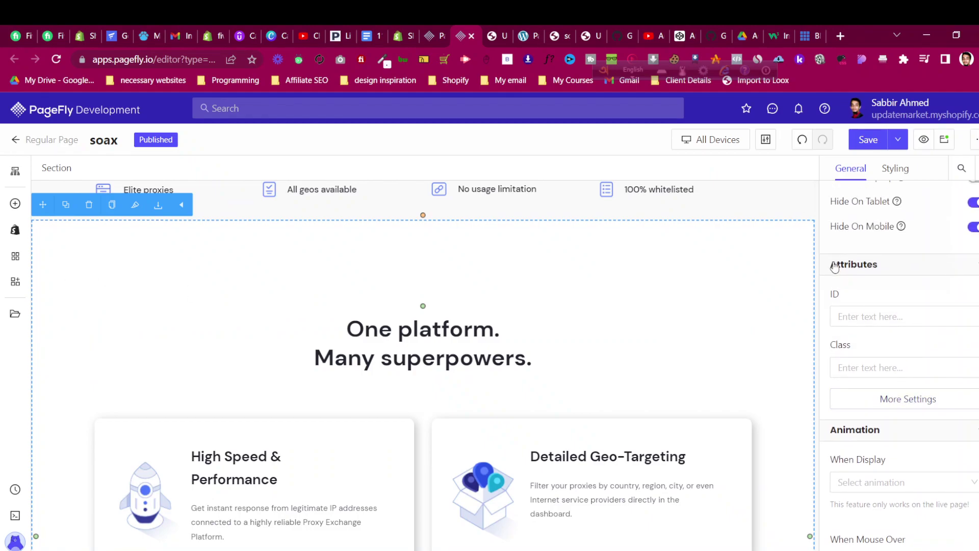
pyautogui.click(914, 400)
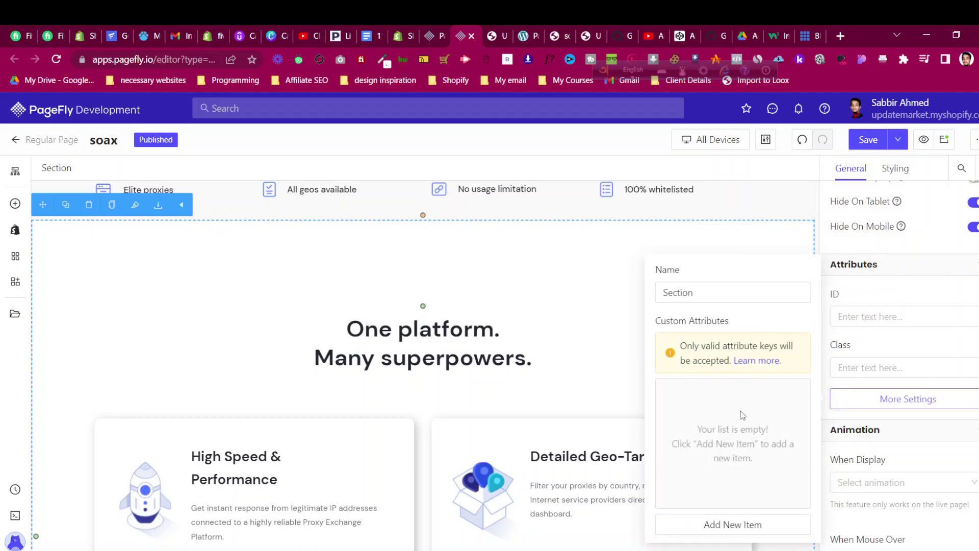
pyautogui.click(728, 527)
# - Copy data-aos from the tutorial post and paste it as the key of the section's new custom attribute
pyautogui.click(527, 36)
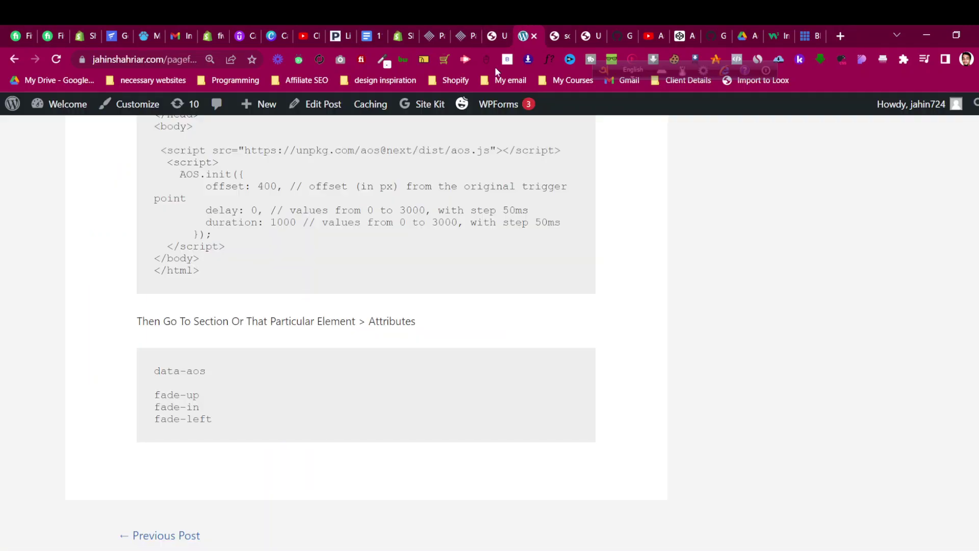
pyautogui.moveTo(154, 371); pyautogui.dragTo(207, 372)
pyautogui.rightClick(190, 370)
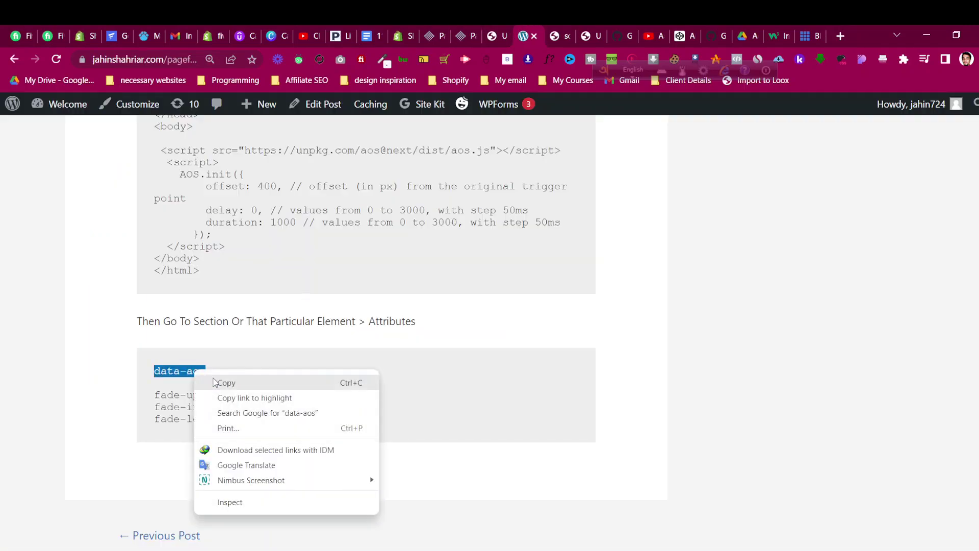
pyautogui.click(204, 382)
pyautogui.click(465, 36)
pyautogui.click(686, 394)
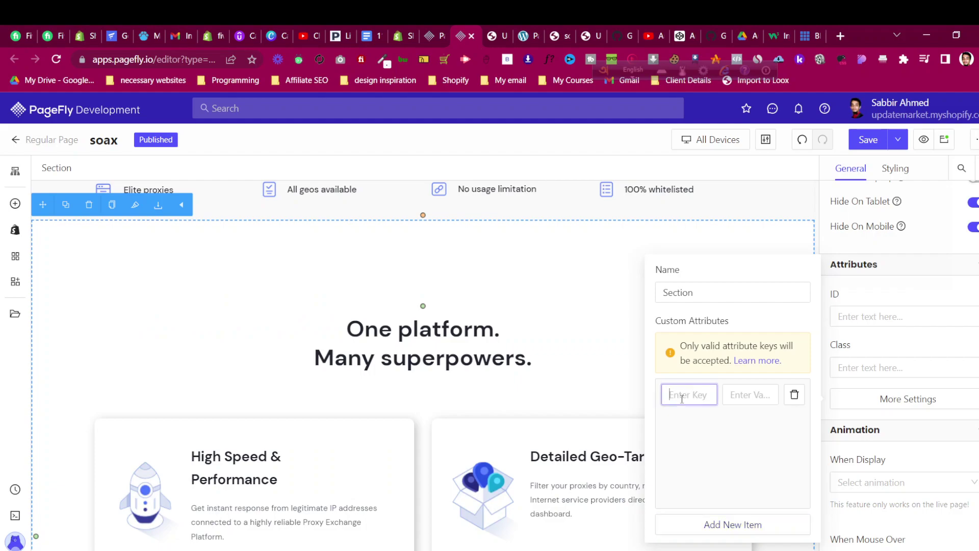
pyautogui.hotkey('ctrl', 'v')
# - Copy fade-in from the tutorial post and paste it as the value of the "One platform. Many superpowers." section's data-aos attribute
pyautogui.click(531, 33)
pyautogui.click(154, 407)
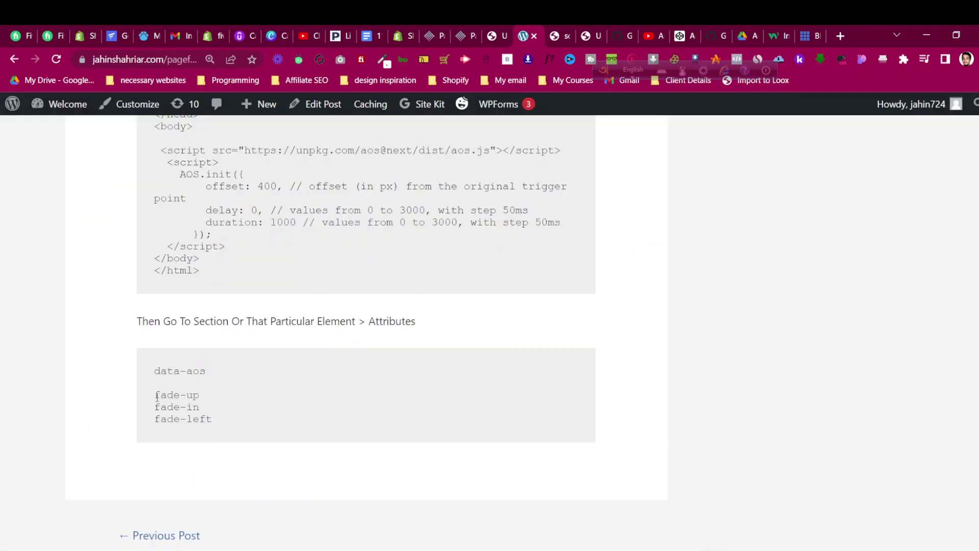
pyautogui.moveTo(156, 406); pyautogui.dragTo(215, 409)
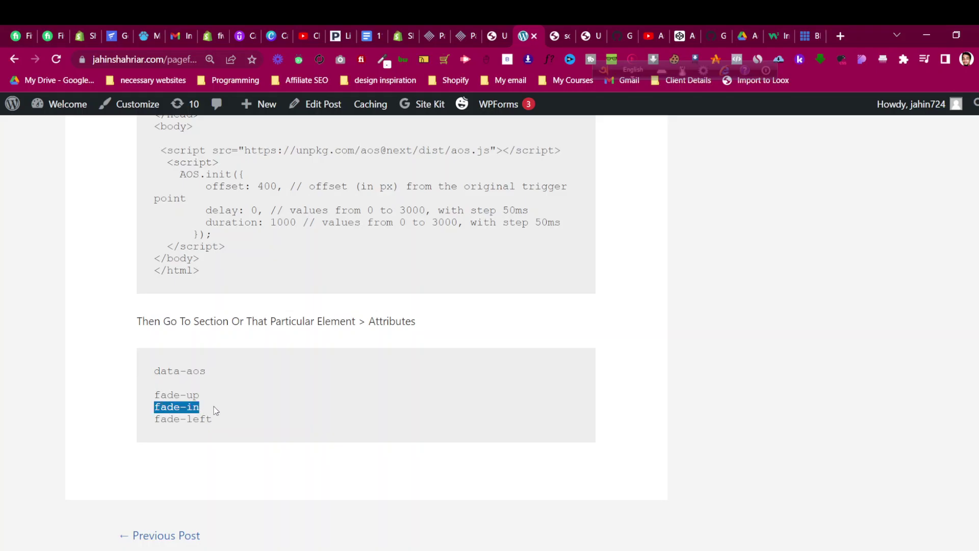
pyautogui.rightClick(192, 409)
pyautogui.click(264, 276)
pyautogui.click(464, 35)
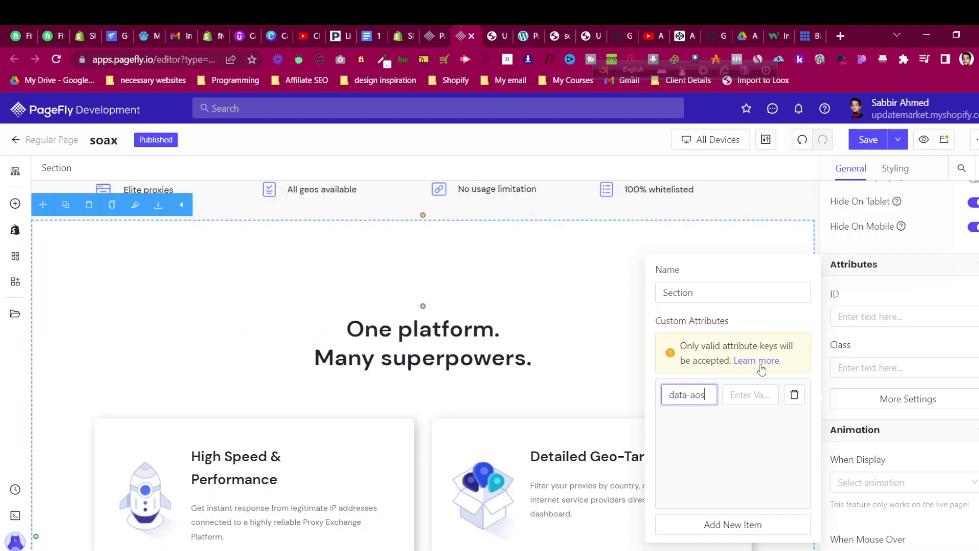
pyautogui.click(764, 395)
pyautogui.hotkey('ctrl', 'v')
pyautogui.click(769, 327)
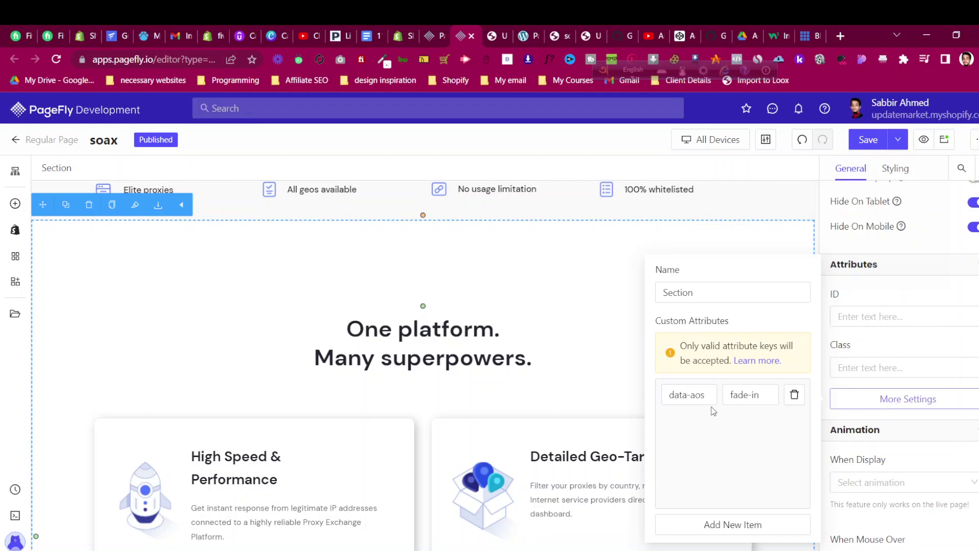
# - Review the tutorial's attribute key and the predefined fade, flip, slide and zoom animation names in the AOS GitHub README
pyautogui.click(528, 36)
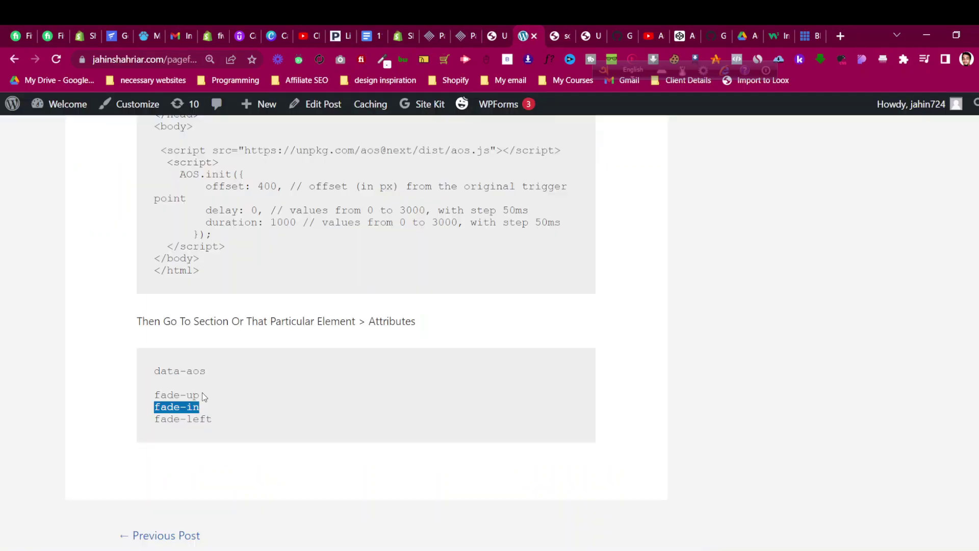
pyautogui.tripleClick(180, 371)
pyautogui.click(466, 31)
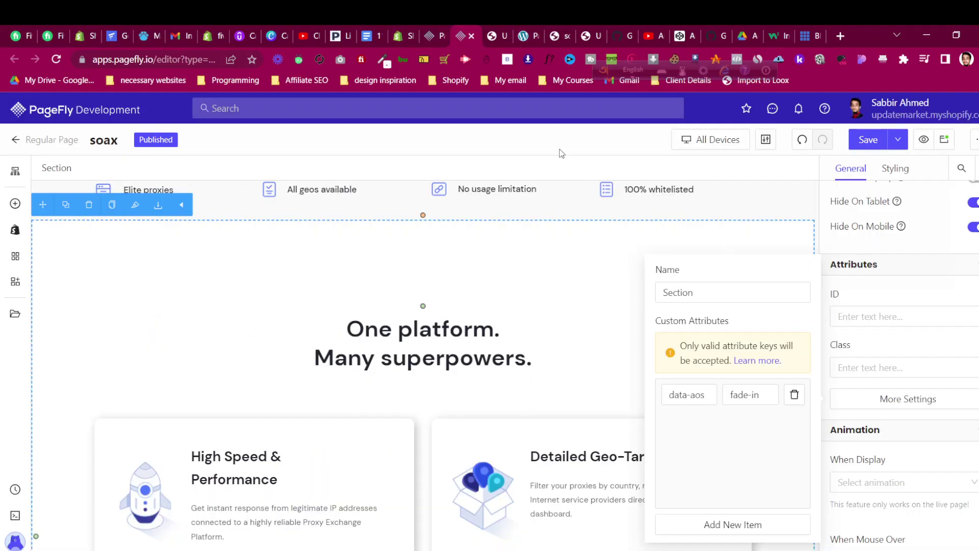
pyautogui.click(619, 30)
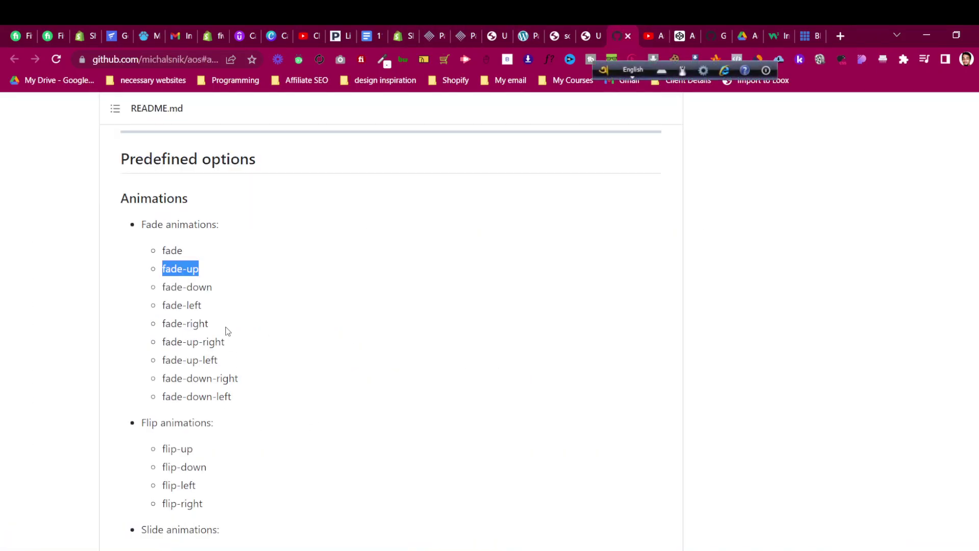
pyautogui.click(227, 331)
pyautogui.scroll(-2, 168, 263)
pyautogui.scroll(-4, 181, 311)
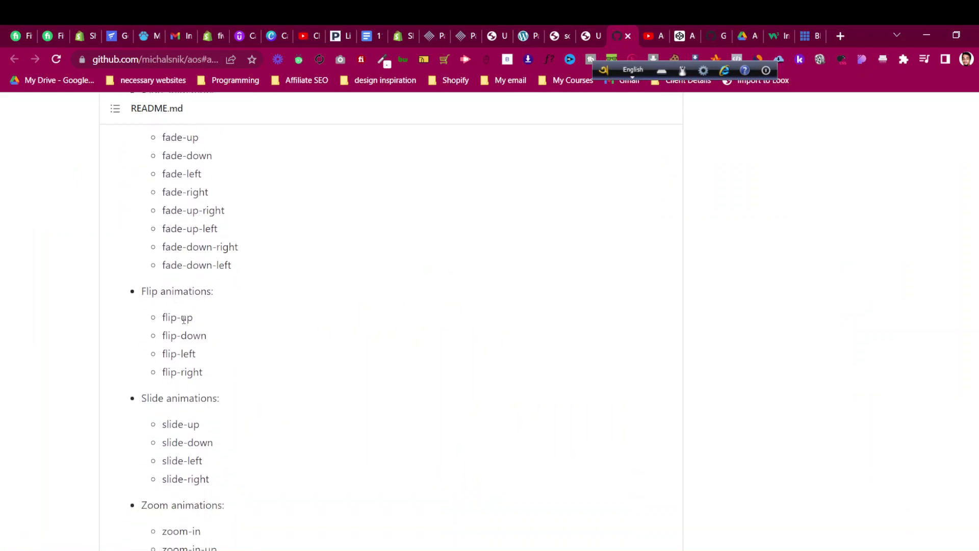
pyautogui.scroll(-3, 190, 359)
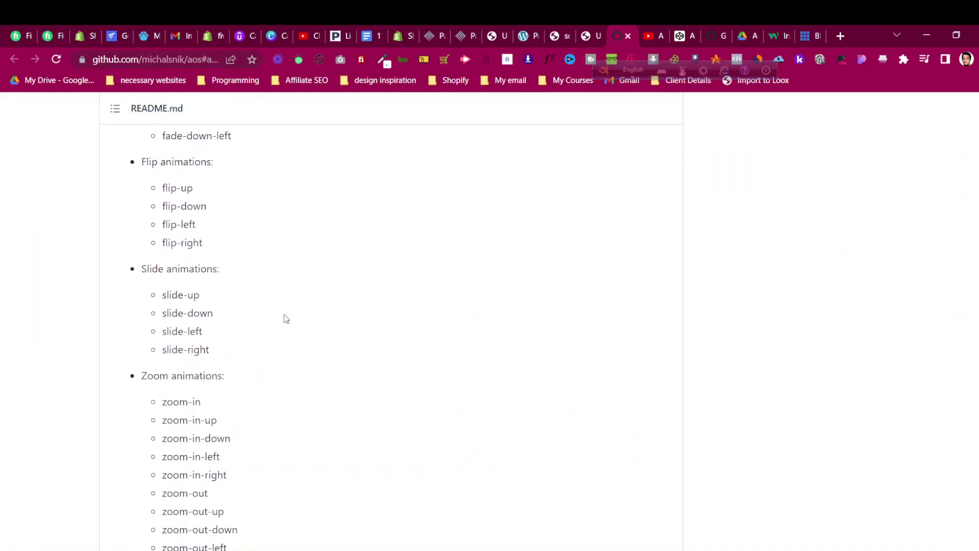
pyautogui.scroll(1, 286, 319)
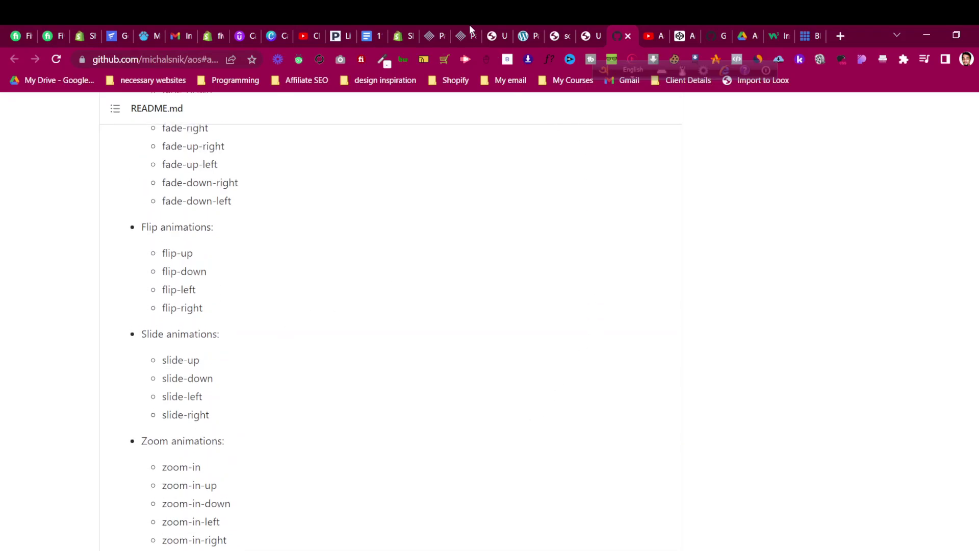
pyautogui.moveTo(464, 28)
pyautogui.click(465, 31)
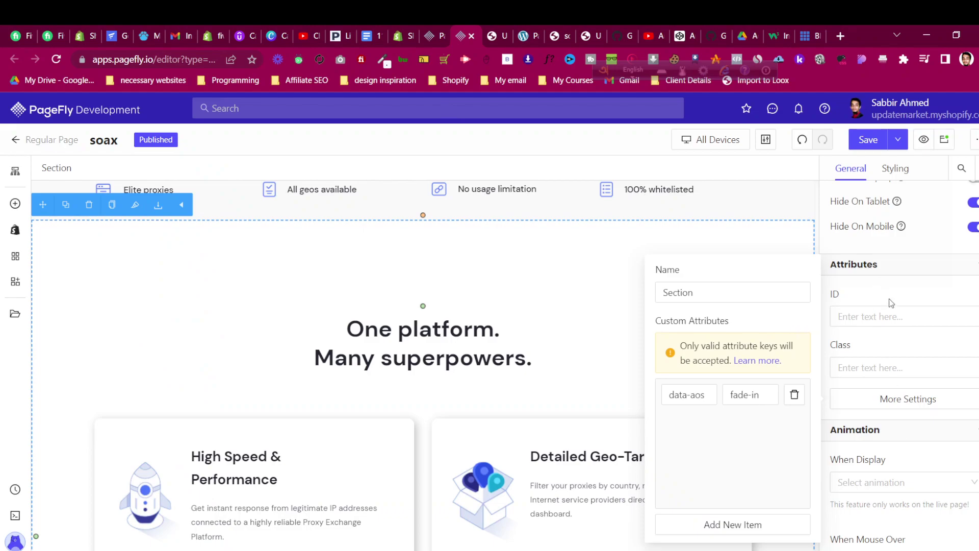
# - Close the section's custom attribute settings and save the soax page
pyautogui.click(738, 400)
pyautogui.click(918, 255)
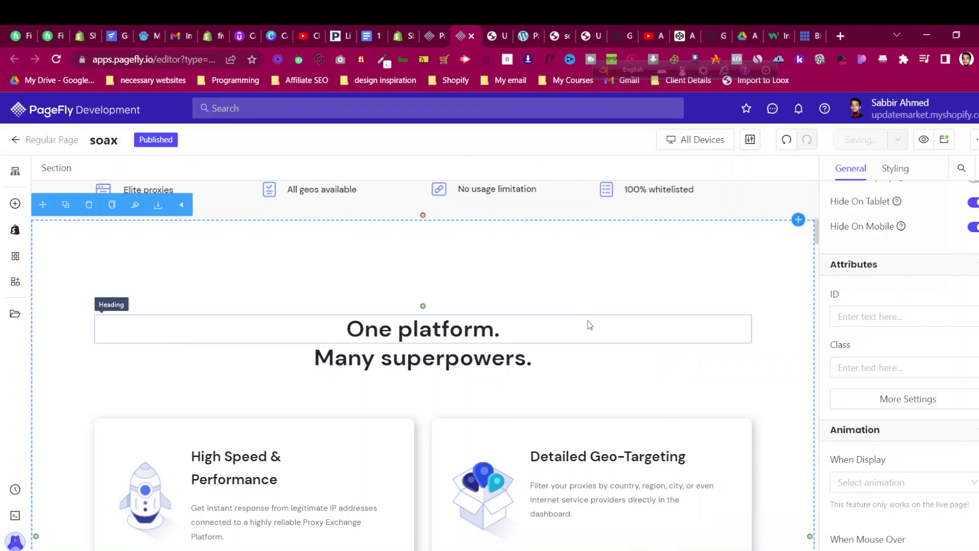
pyautogui.hotkey('ctrl', 's')
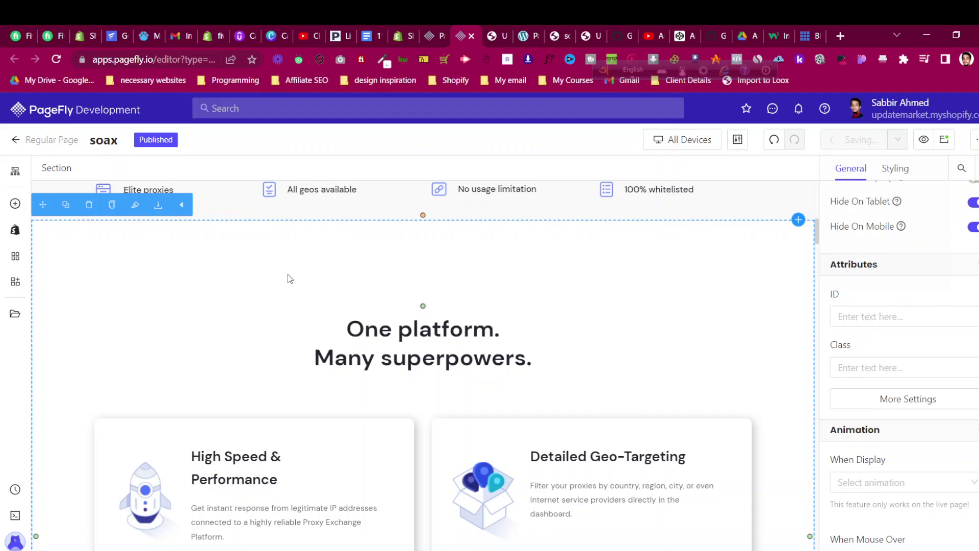
# - Open the live view of the soax page and examine how the "One platform. Many superpowers." section animates on scroll
pyautogui.scroll(1, 290, 279)
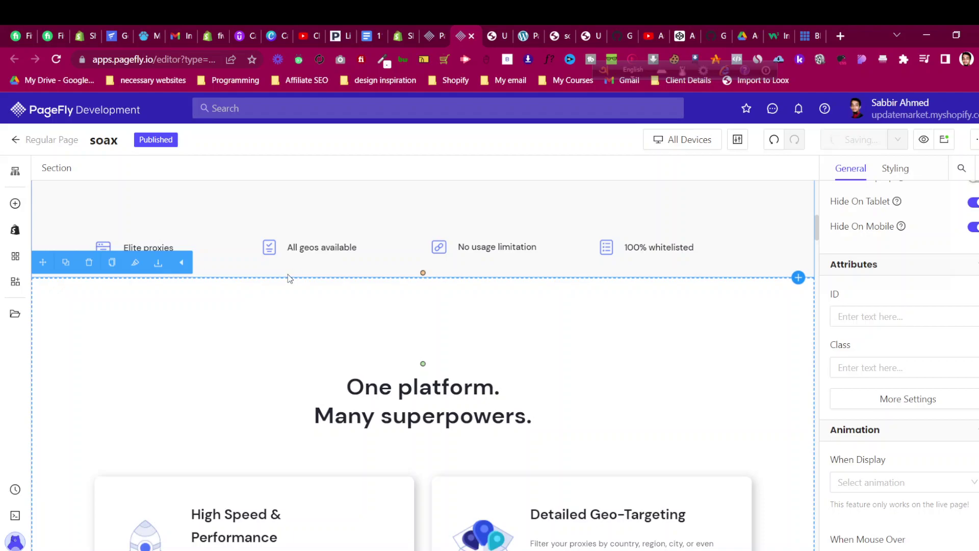
pyautogui.click(925, 143)
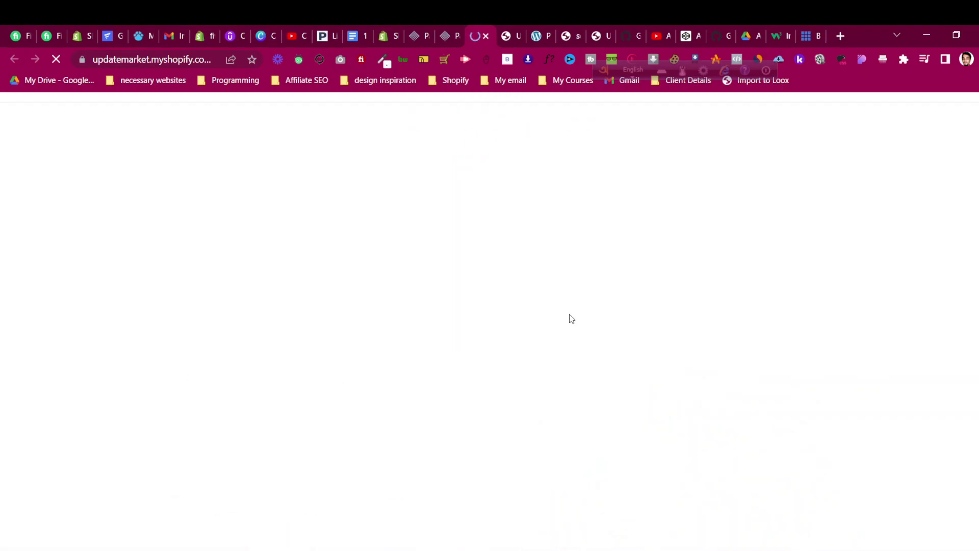
pyautogui.scroll(-12, 571, 319)
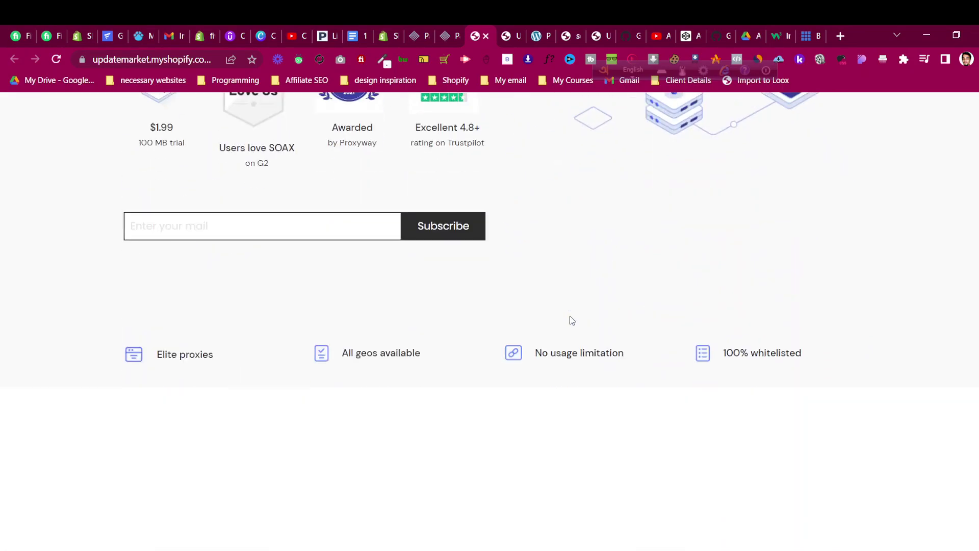
pyautogui.scroll(-8, 570, 321)
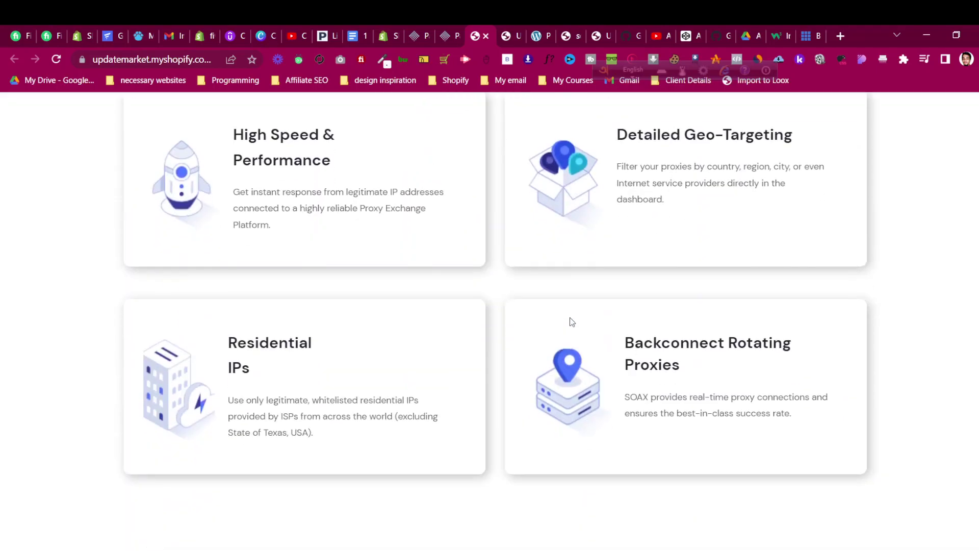
pyautogui.scroll(13, 571, 319)
pyautogui.scroll(4, 571, 320)
pyautogui.scroll(-9, 571, 320)
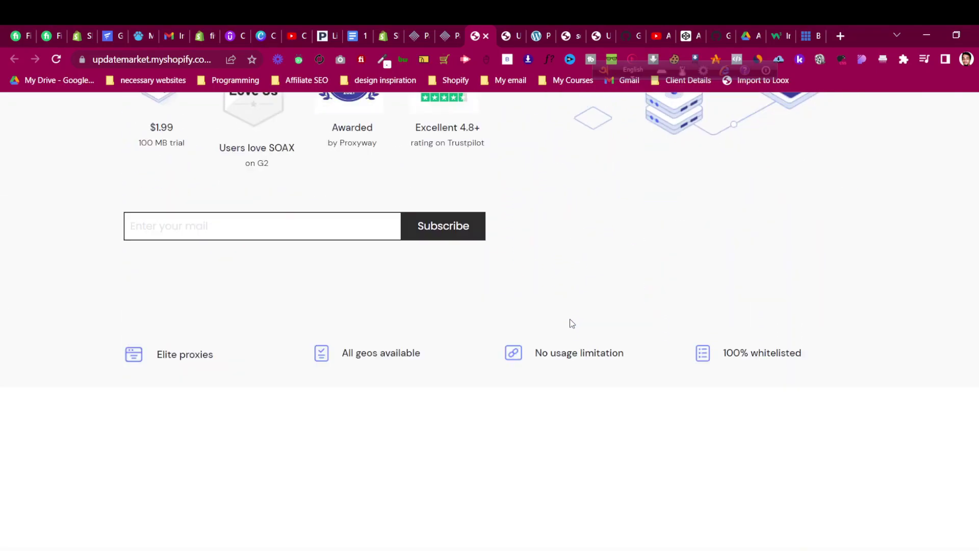
pyautogui.scroll(-6, 571, 320)
pyautogui.scroll(16, 570, 321)
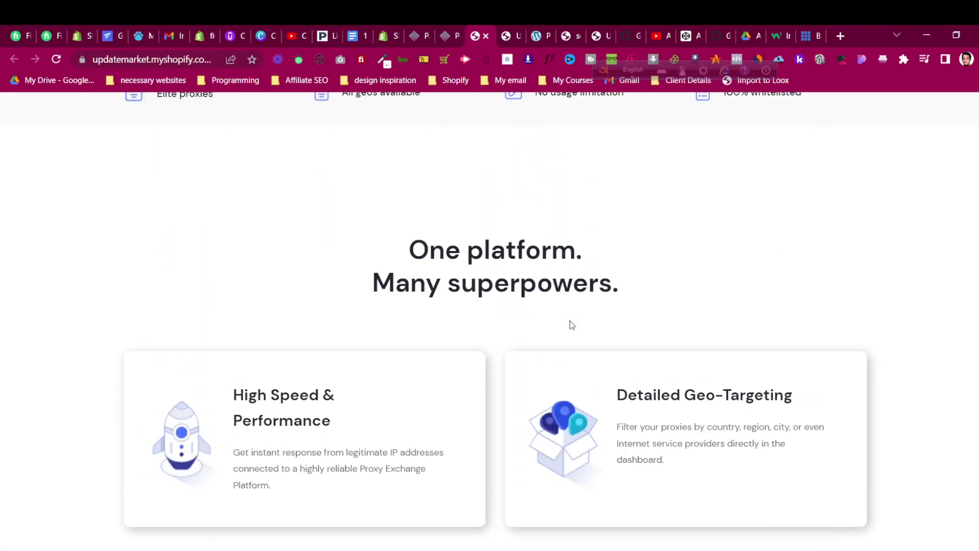
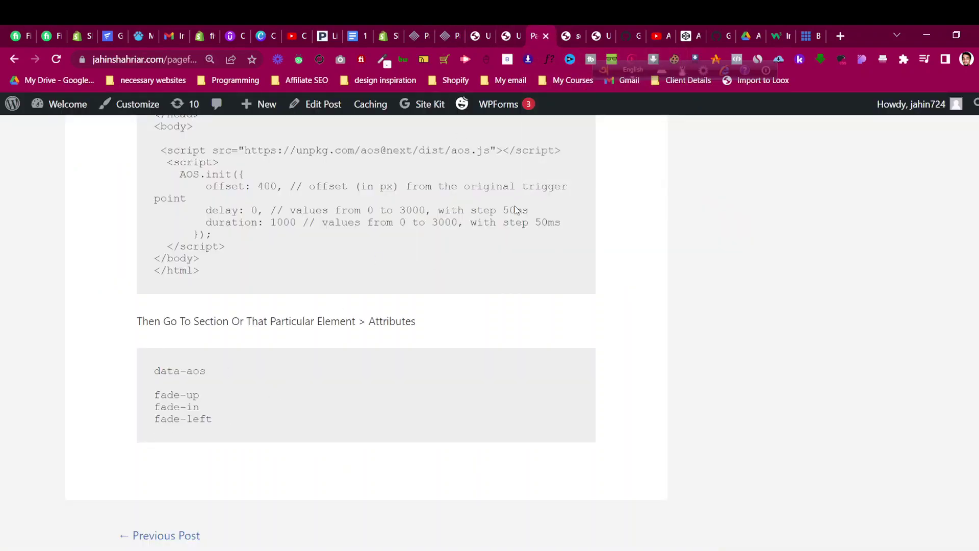
# - Find slide-left among the slide animations in the AOS GitHub README and copy it
pyautogui.click(625, 35)
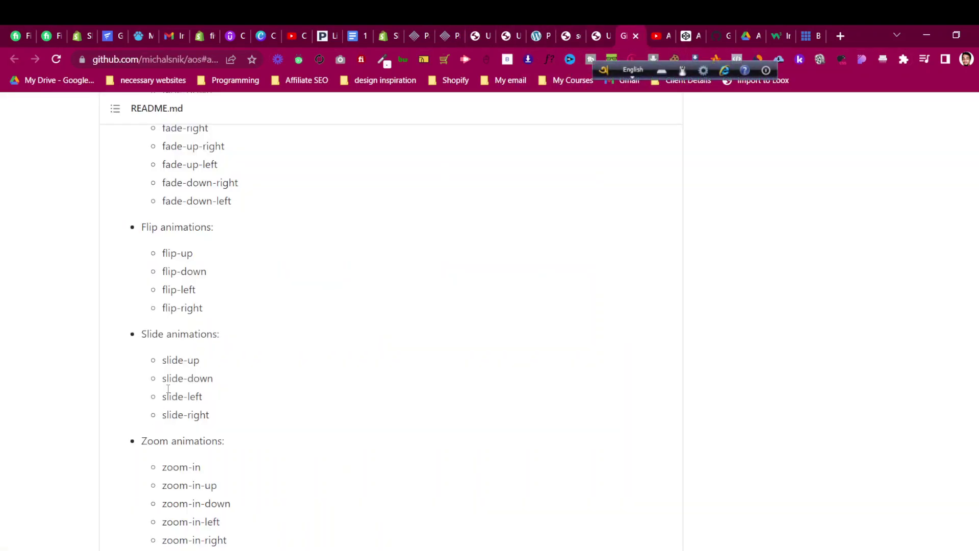
pyautogui.scroll(-5, 168, 389)
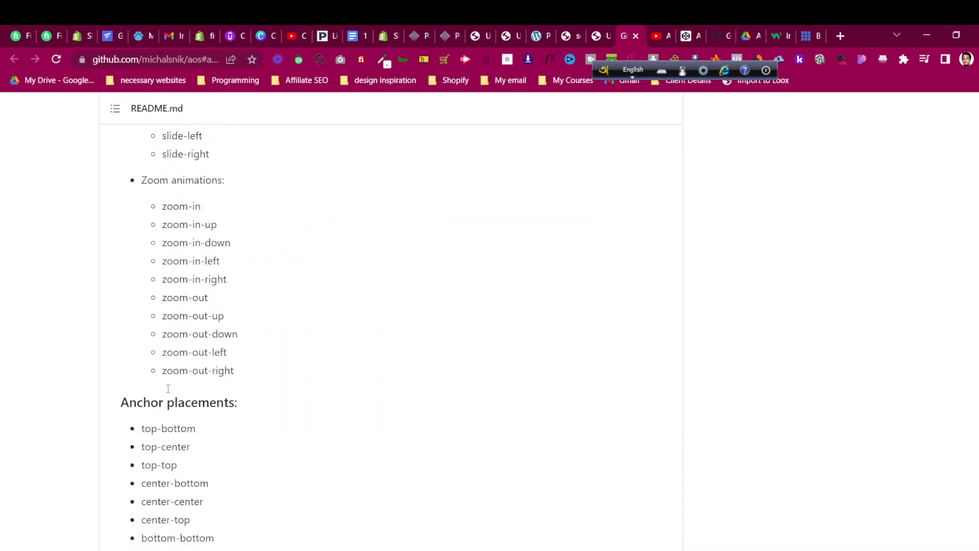
pyautogui.scroll(1, 166, 387)
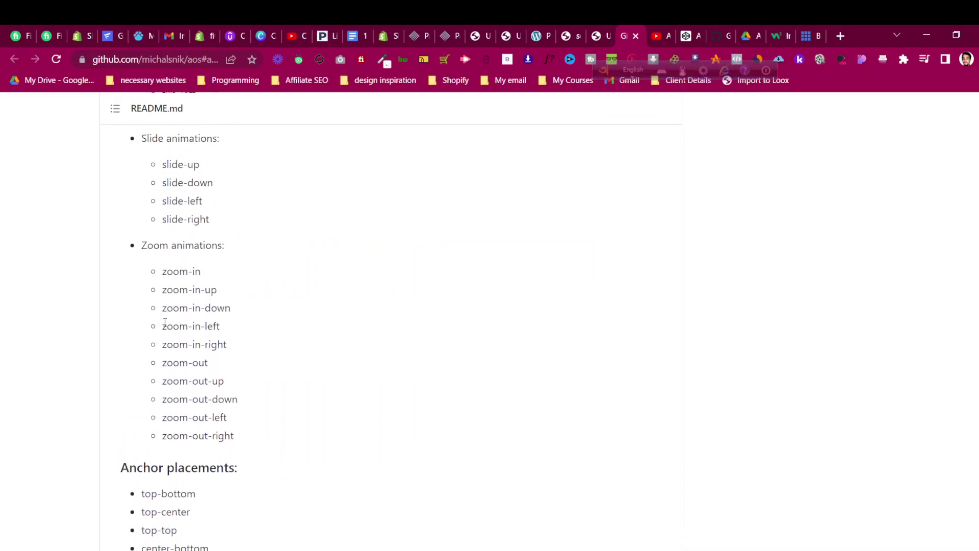
pyautogui.scroll(5, 165, 322)
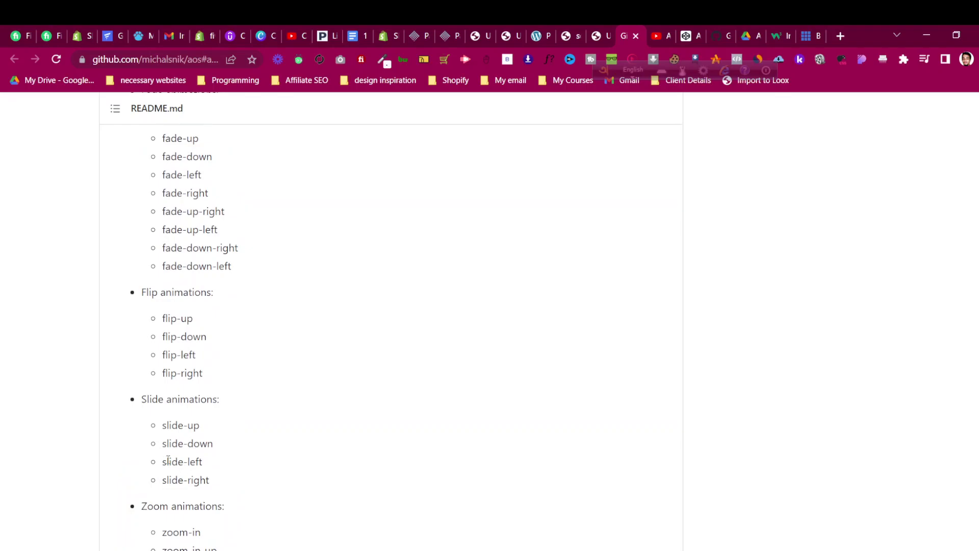
pyautogui.moveTo(164, 461); pyautogui.dragTo(203, 463)
pyautogui.rightClick(196, 467)
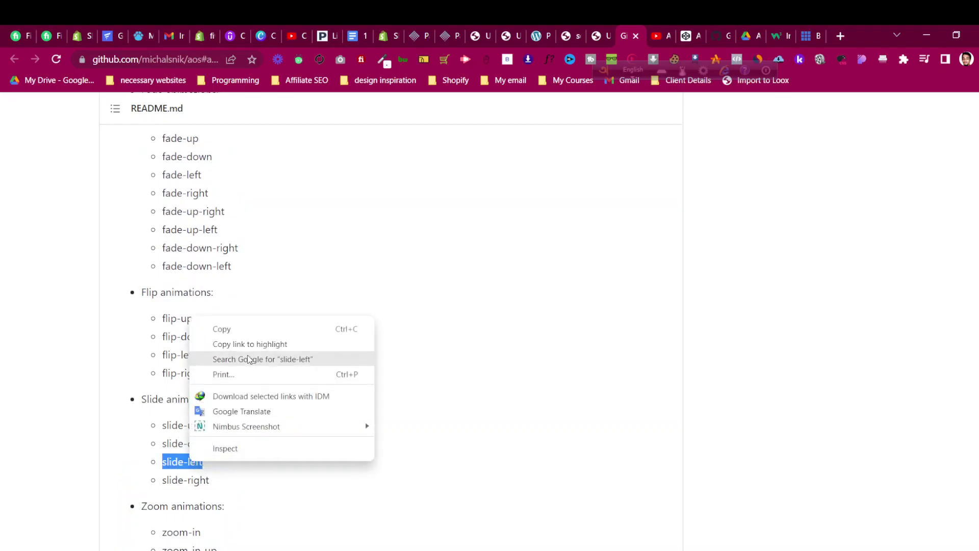
pyautogui.click(245, 329)
# - Return to PageFly and add an empty custom attribute to the "One platform." heading
pyautogui.click(447, 36)
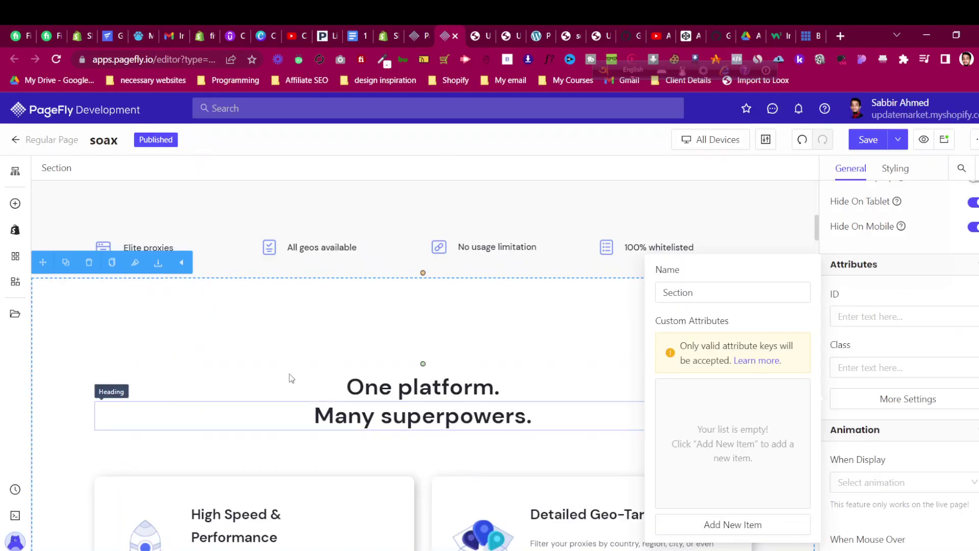
pyautogui.click(394, 381)
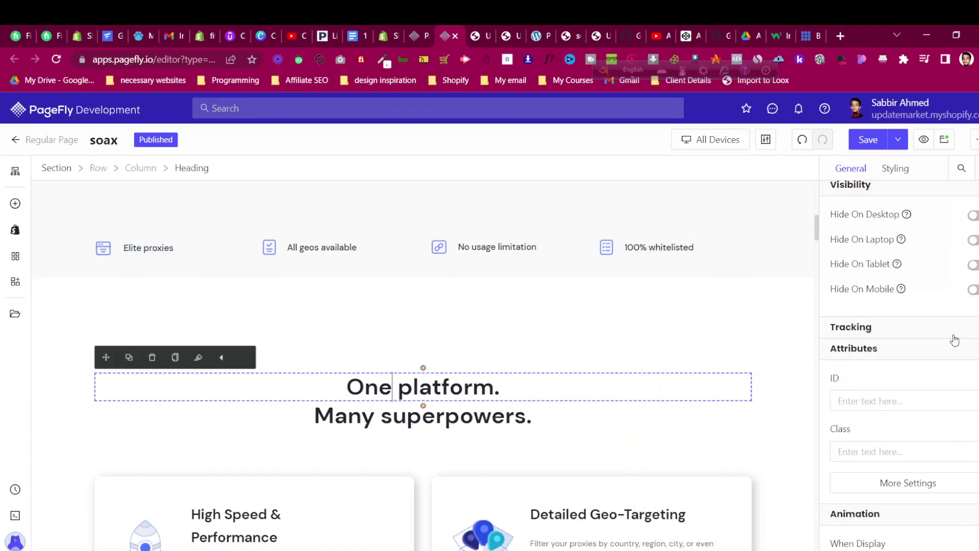
pyautogui.click(912, 489)
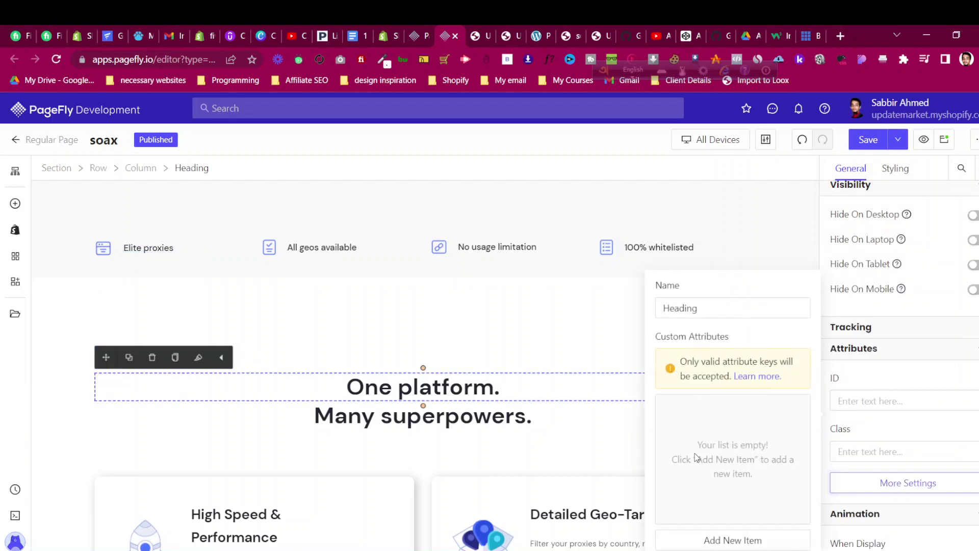
pyautogui.click(746, 541)
# - Copy data-aos from the tutorial post and paste it as the key of the "One platform." heading's new attribute
pyautogui.click(541, 33)
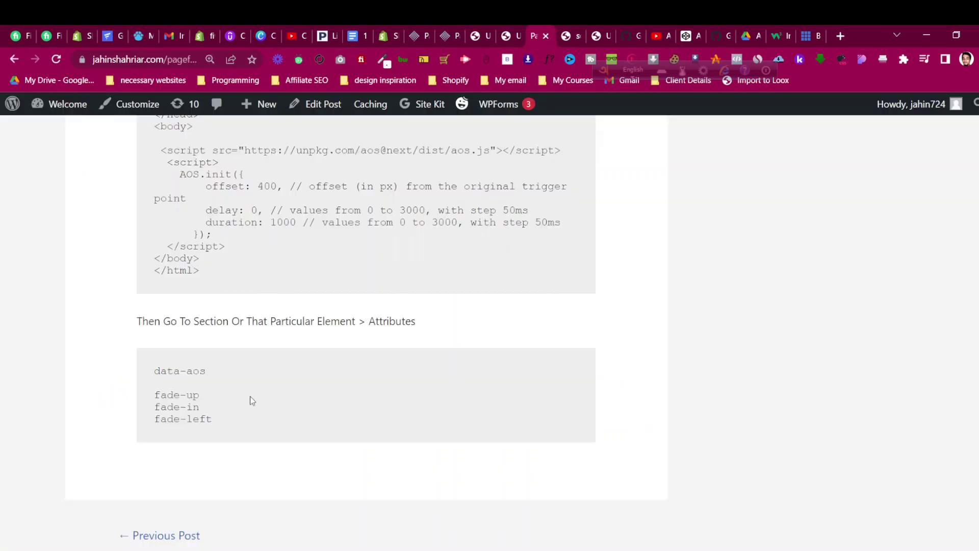
pyautogui.tripleClick(179, 379)
pyautogui.rightClick(185, 374)
pyautogui.click(214, 380)
pyautogui.click(448, 36)
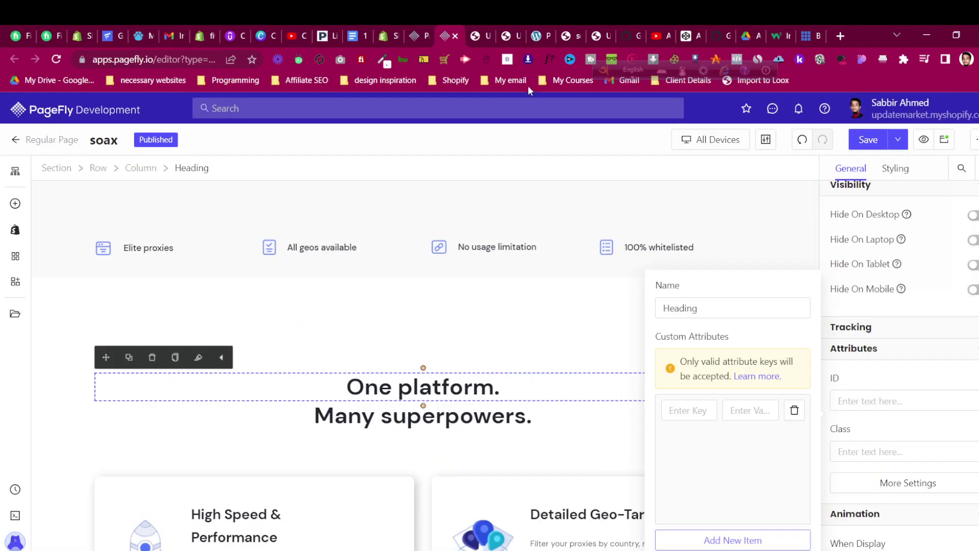
pyautogui.click(686, 411)
pyautogui.hotkey('ctrl', 'v')
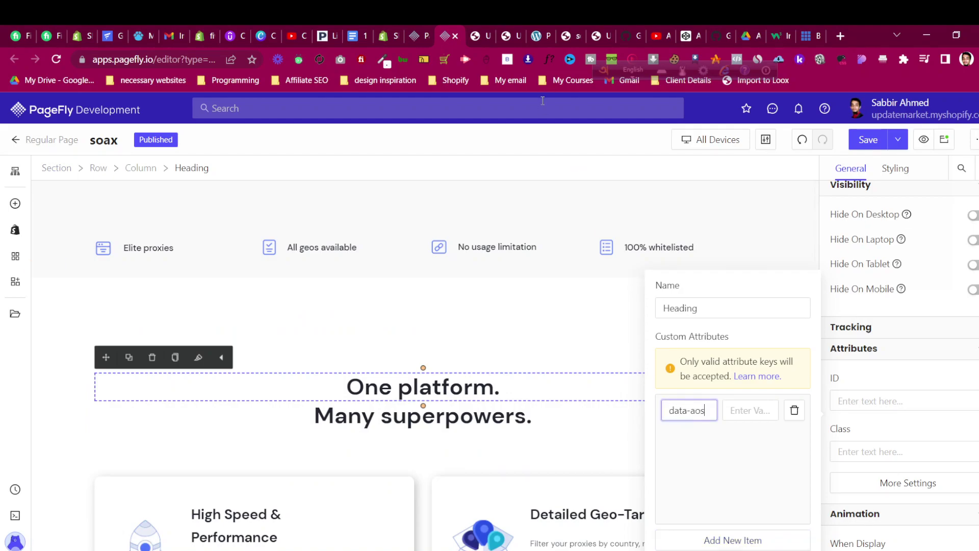
# - Copy slide-left from the AOS README and paste it as the value of the "One platform." heading's data-aos attribute
pyautogui.click(633, 25)
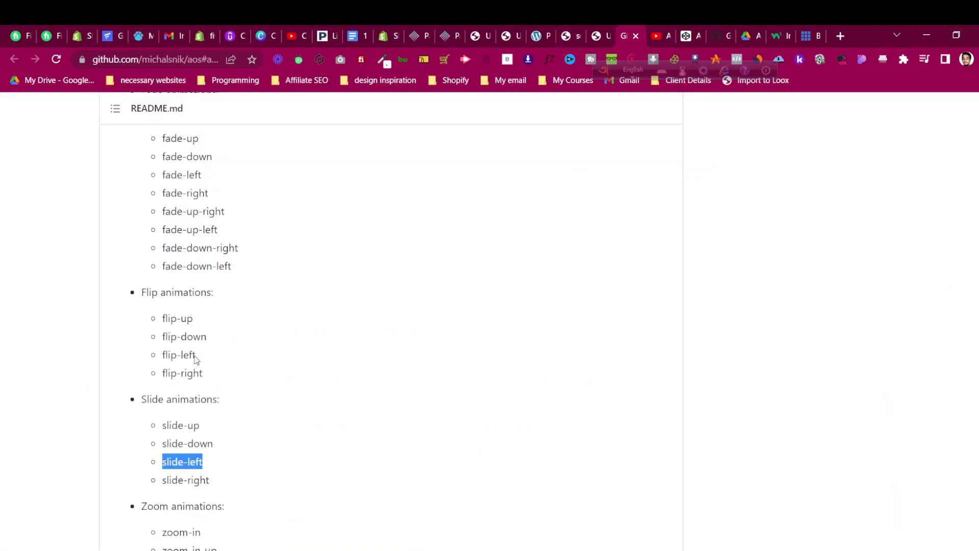
pyautogui.rightClick(183, 461)
pyautogui.click(212, 332)
pyautogui.click(439, 24)
pyautogui.click(757, 405)
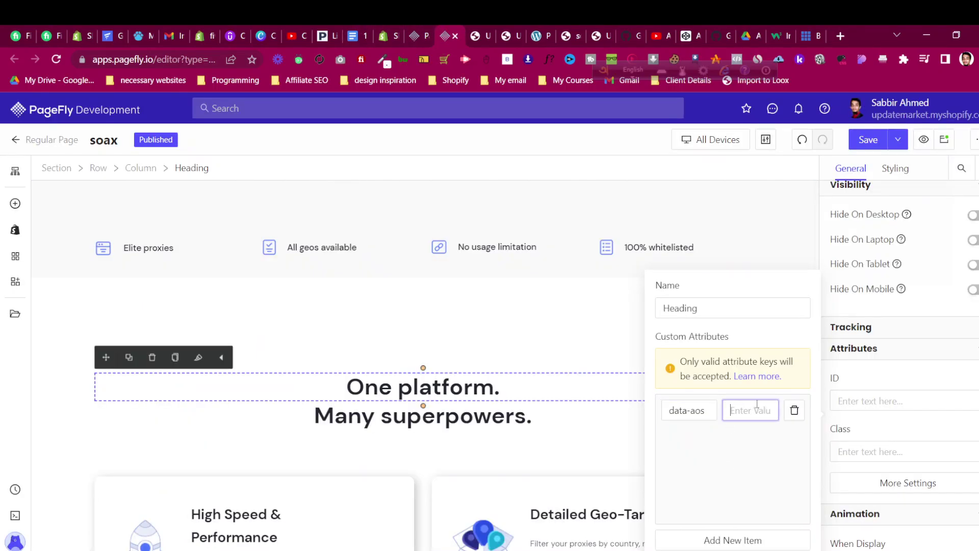
pyautogui.hotkey('ctrl', 'v')
# - Copy the data-aos key from the "One platform." heading and paste it as a new custom attribute key on the "Many superpowers." heading
pyautogui.tripleClick(706, 410)
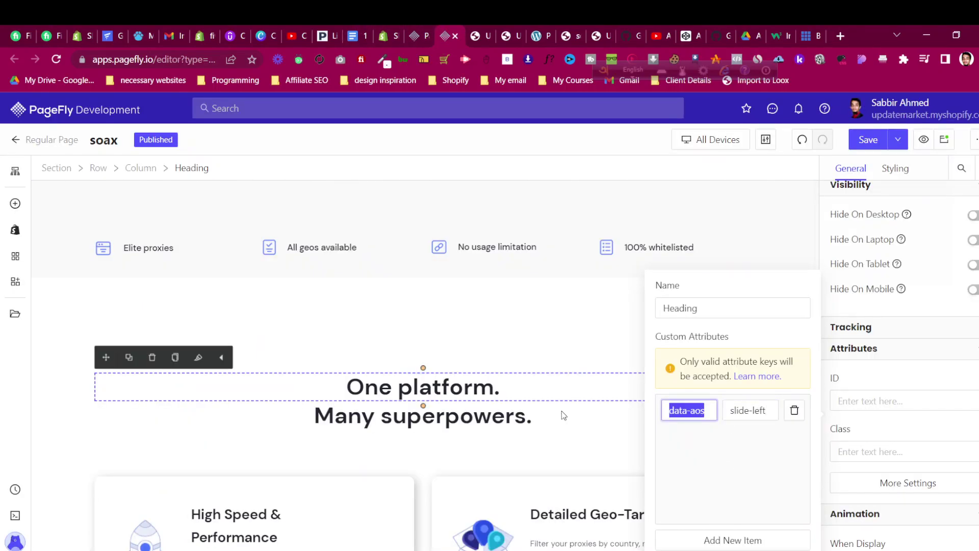
pyautogui.click(431, 416)
pyautogui.click(924, 483)
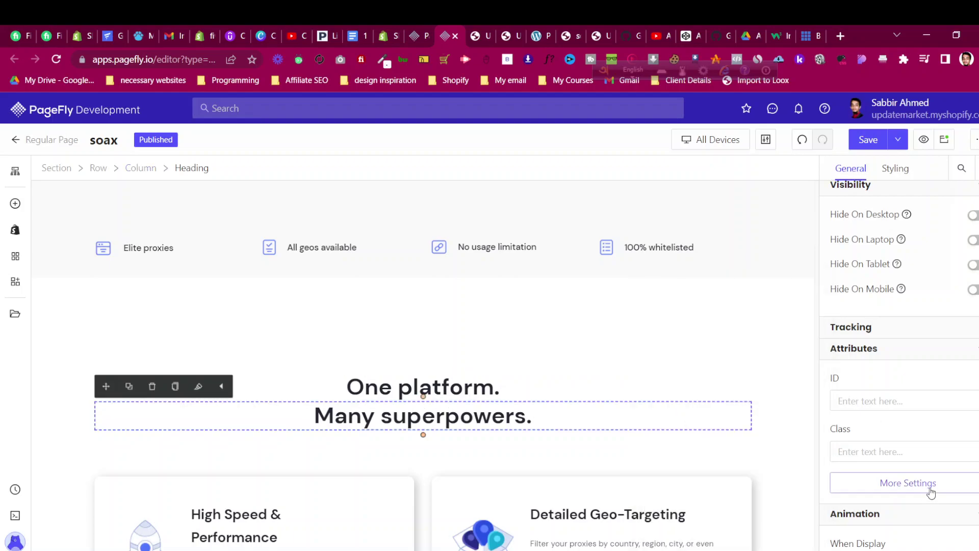
pyautogui.click(703, 541)
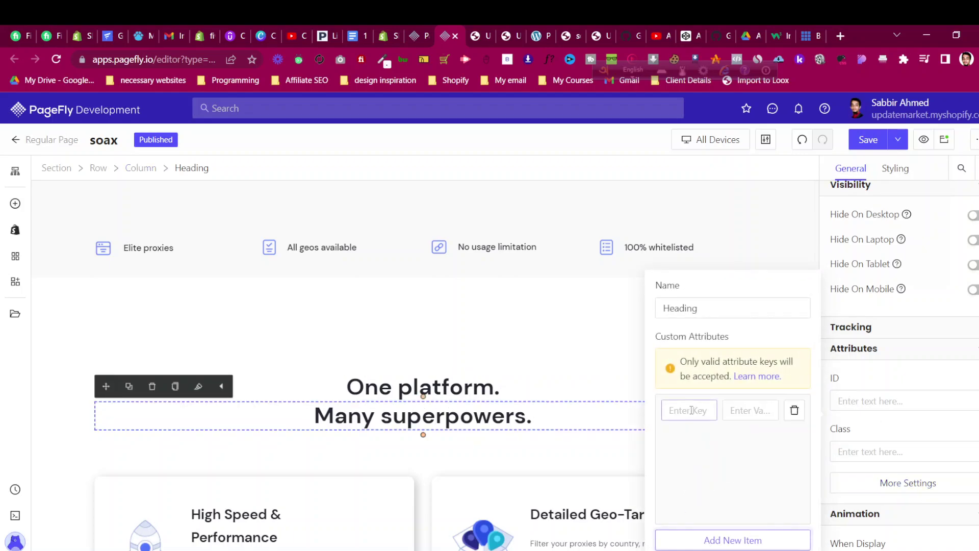
pyautogui.hotkey('ctrl', 'v')
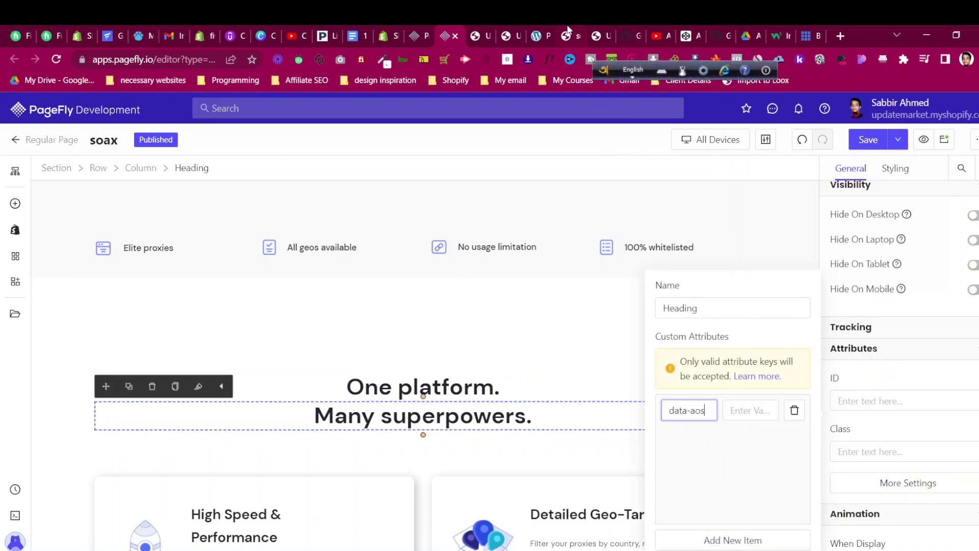
# - Copy slide-right from the slide animations list in the AOS GitHub README
pyautogui.click(641, 31)
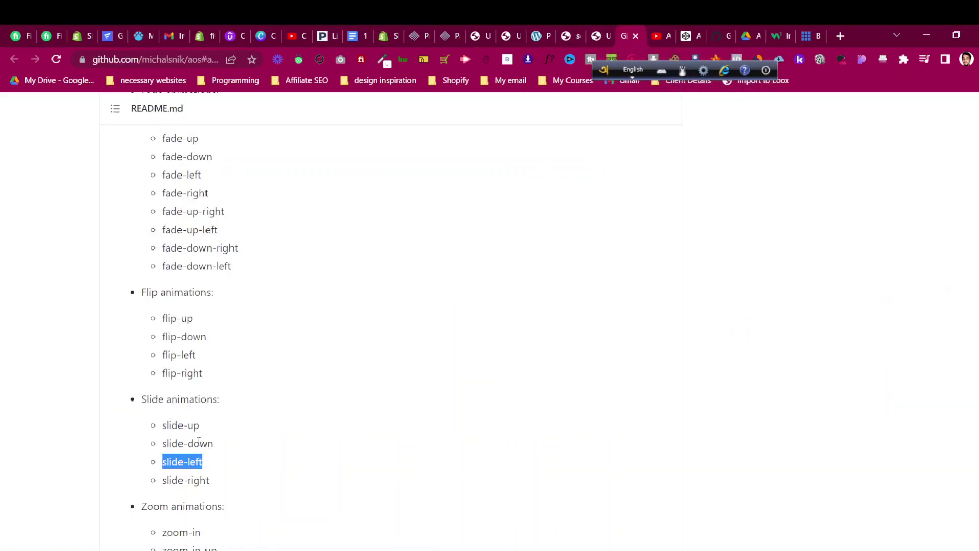
pyautogui.tripleClick(193, 479)
pyautogui.rightClick(193, 479)
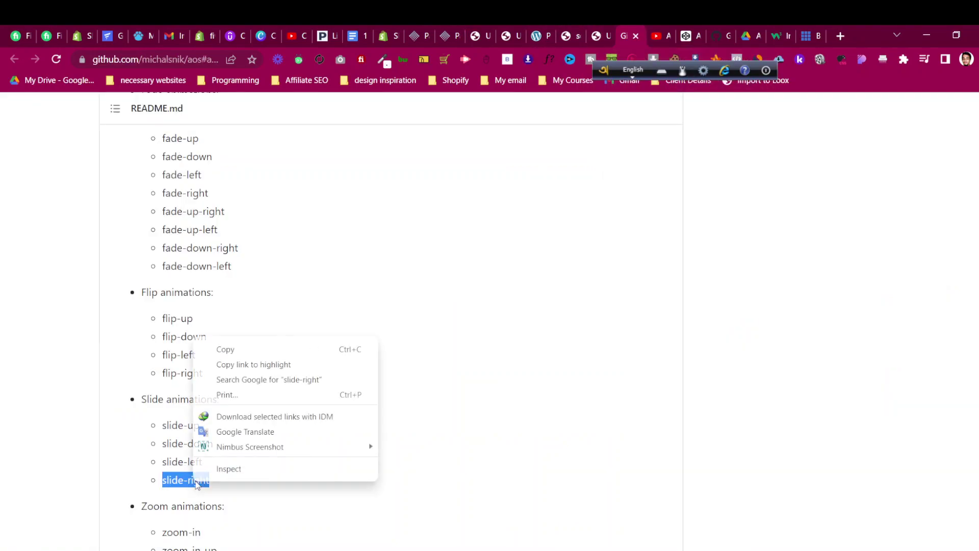
pyautogui.click(261, 348)
# - Back in PageFly, paste slide-right as the value of the "Many superpowers." heading's data-aos attribute and save the page
pyautogui.click(446, 32)
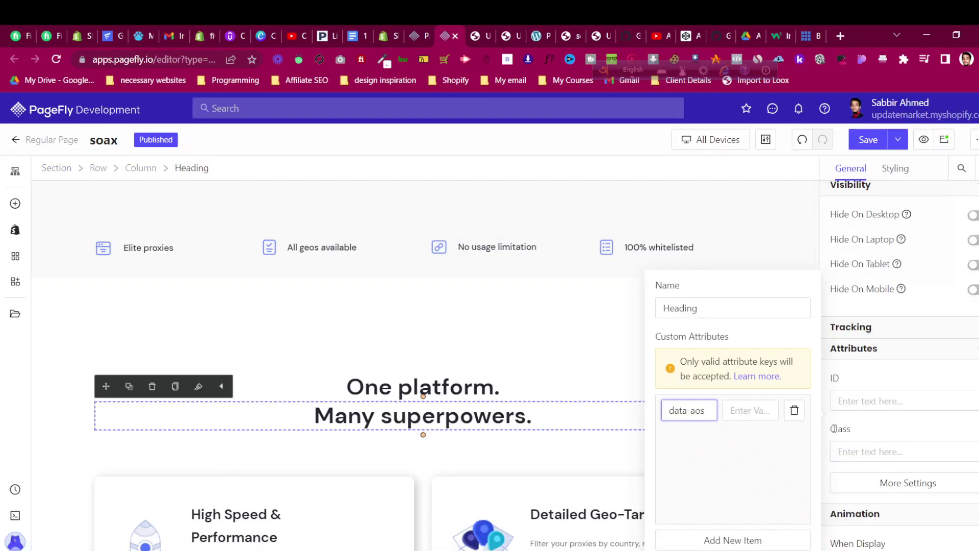
pyautogui.click(747, 408)
pyautogui.hotkey('ctrl', 'v')
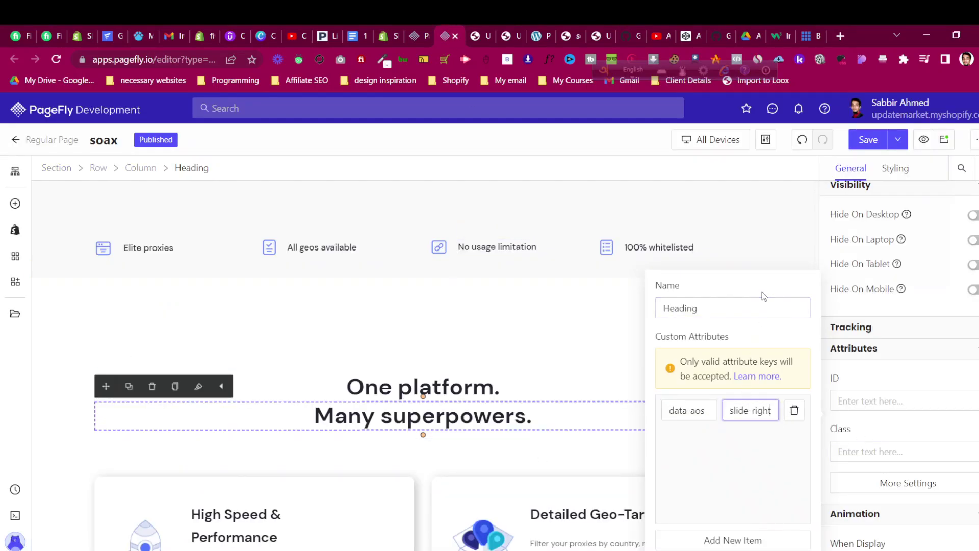
pyautogui.click(63, 363)
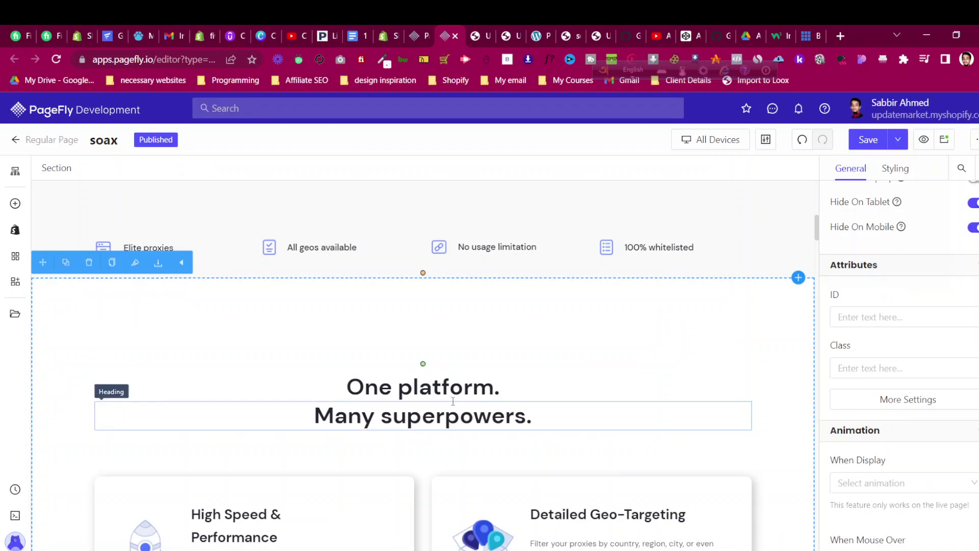
pyautogui.click(870, 145)
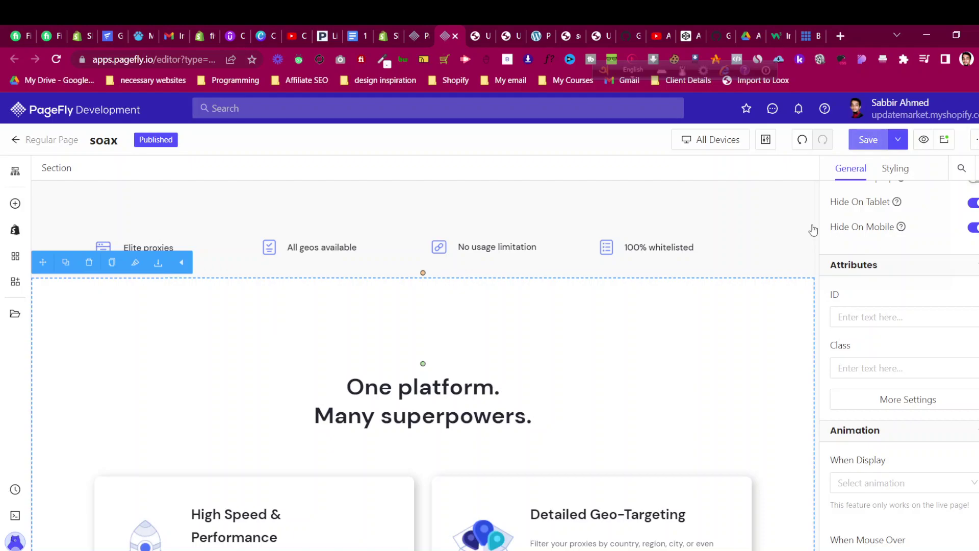
pyautogui.hotkey('ctrl', 's')
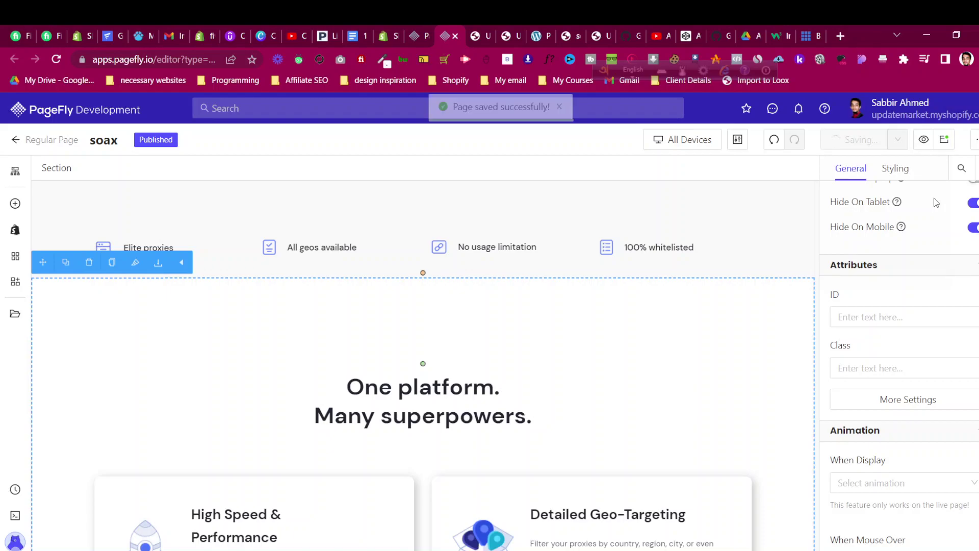
# - Preview the live soax page and examine how the "One platform." and "Many superpowers." headings animate while scrolling
pyautogui.click(924, 140)
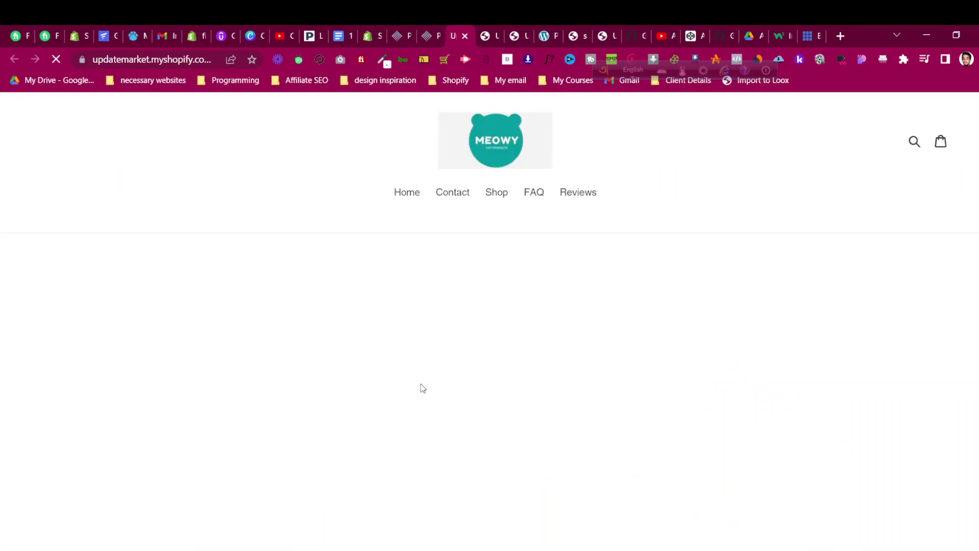
pyautogui.scroll(-9, 446, 309)
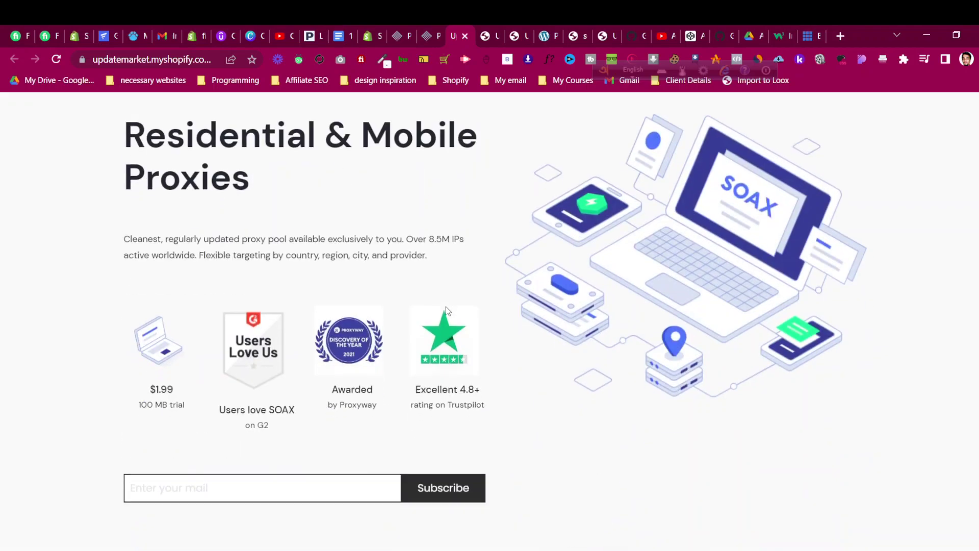
pyautogui.scroll(-3, 445, 308)
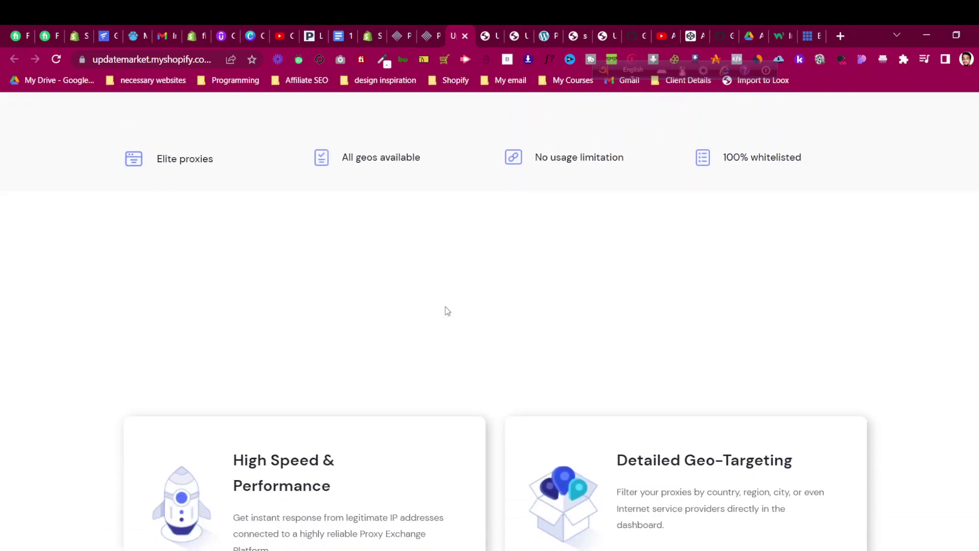
pyautogui.scroll(-3, 446, 308)
pyautogui.scroll(10, 445, 308)
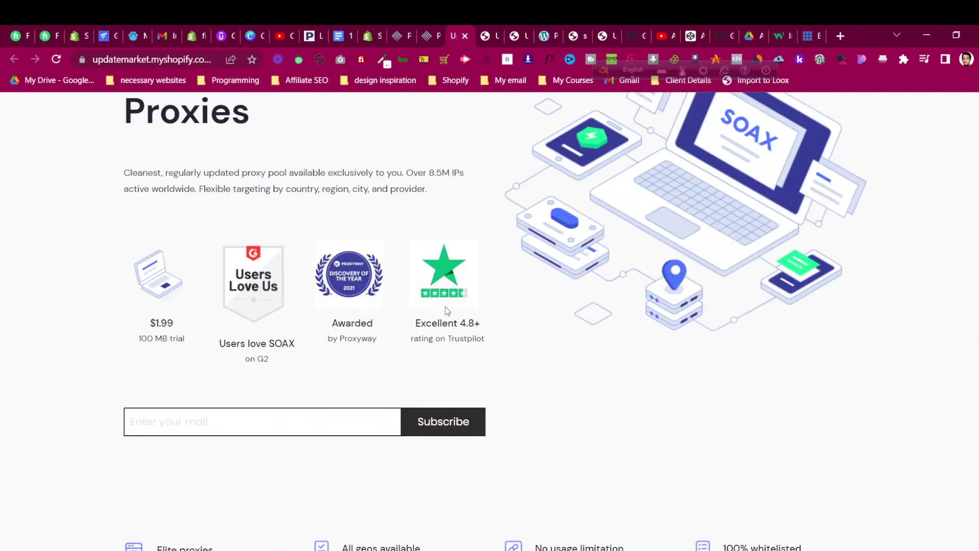
pyautogui.scroll(-6, 445, 308)
pyautogui.scroll(-5, 446, 310)
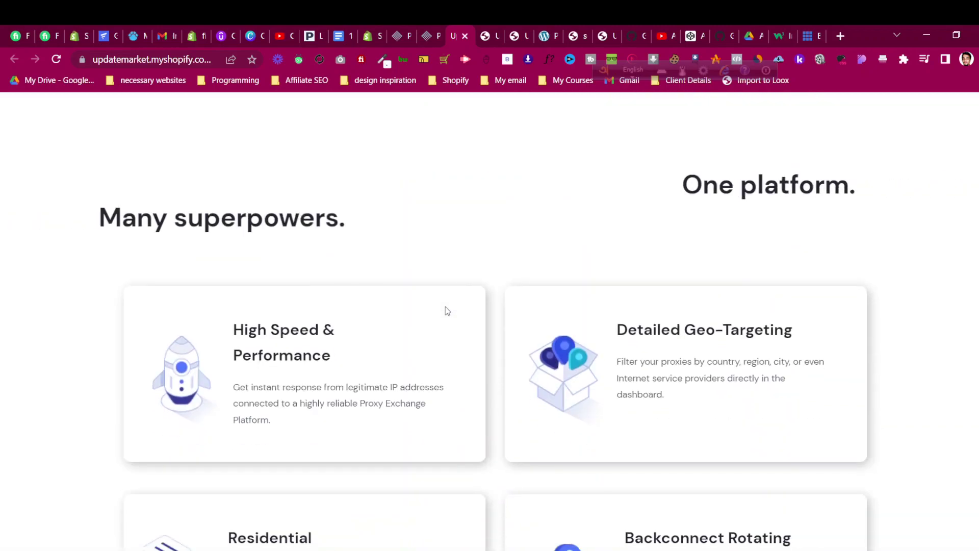
pyautogui.scroll(10, 445, 307)
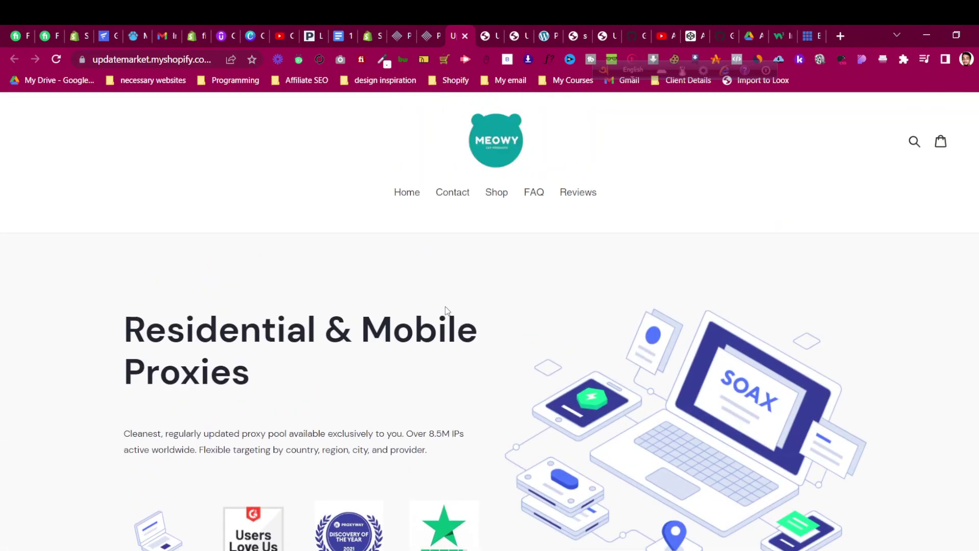
pyautogui.scroll(-6, 445, 307)
pyautogui.scroll(-3, 447, 312)
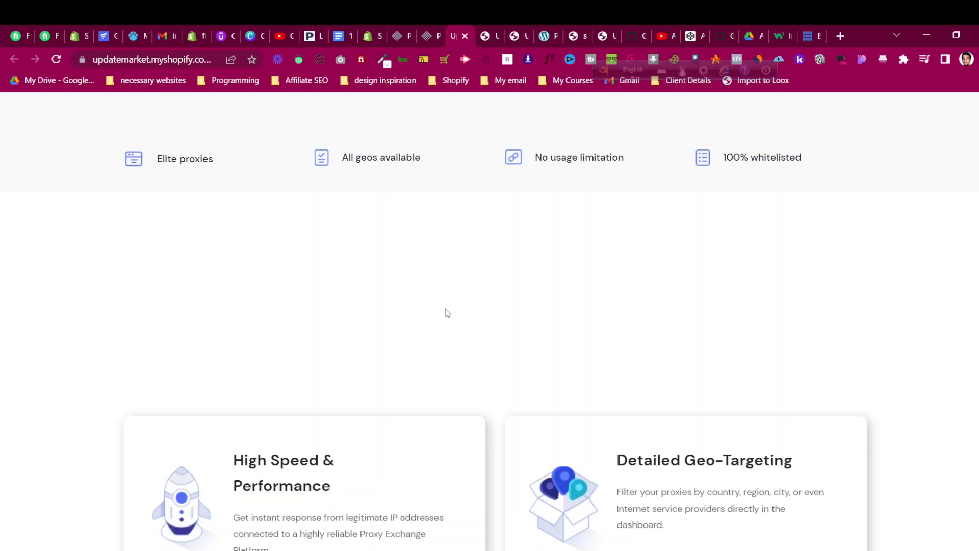
pyautogui.scroll(-3, 447, 313)
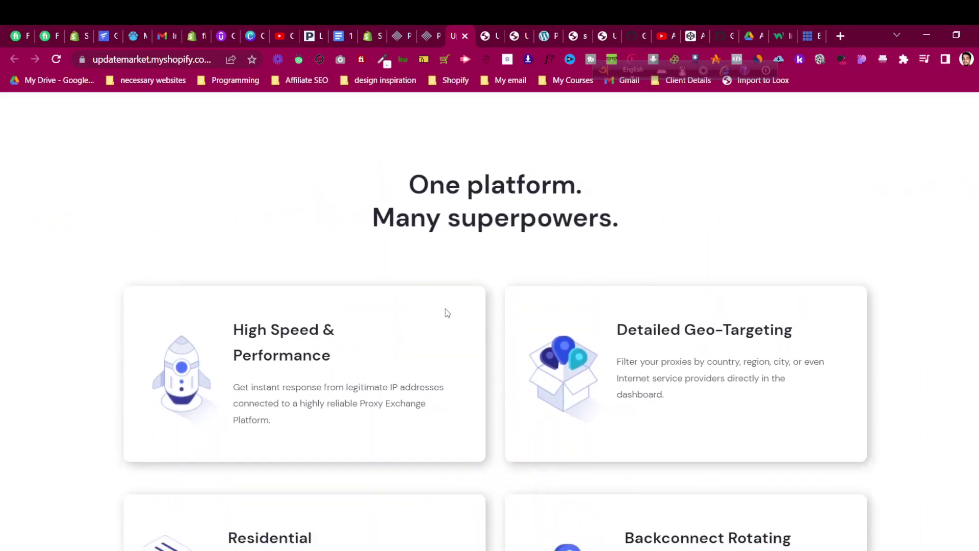
pyautogui.scroll(3, 447, 312)
pyautogui.scroll(-4, 447, 313)
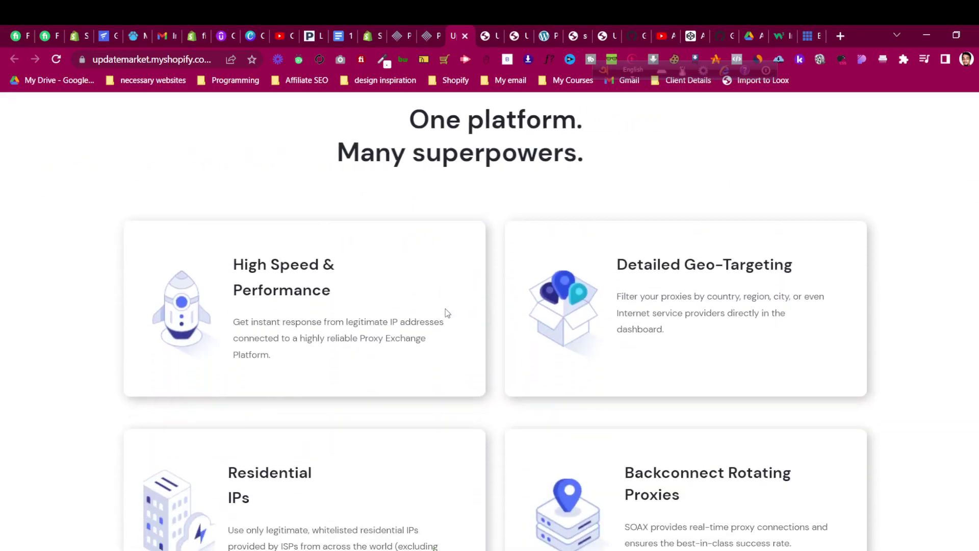
pyautogui.scroll(15, 445, 308)
pyautogui.scroll(-13, 445, 308)
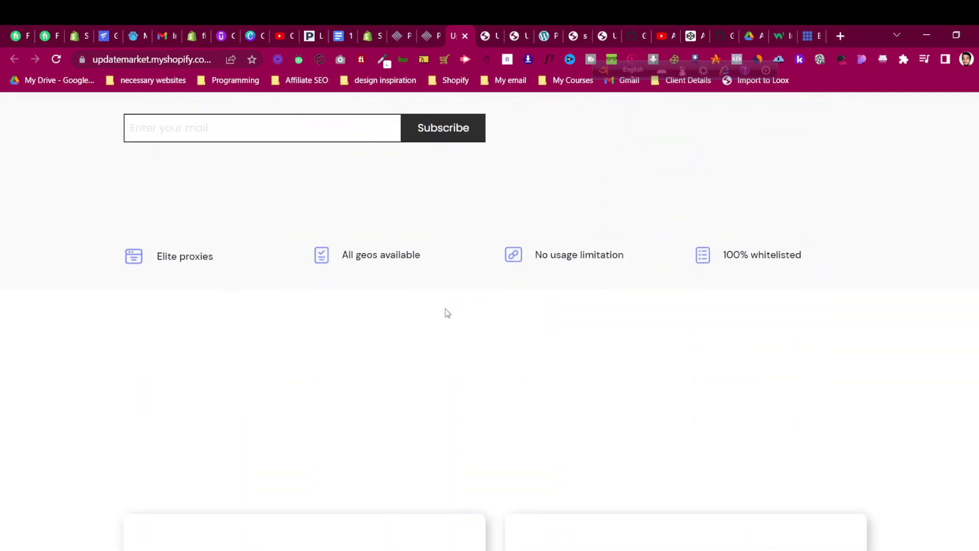
# - Back in PageFly, set the AOS.init offset to 100 in the HTML / Liquid element's code and save the code
pyautogui.click(427, 34)
pyautogui.scroll(5, 403, 258)
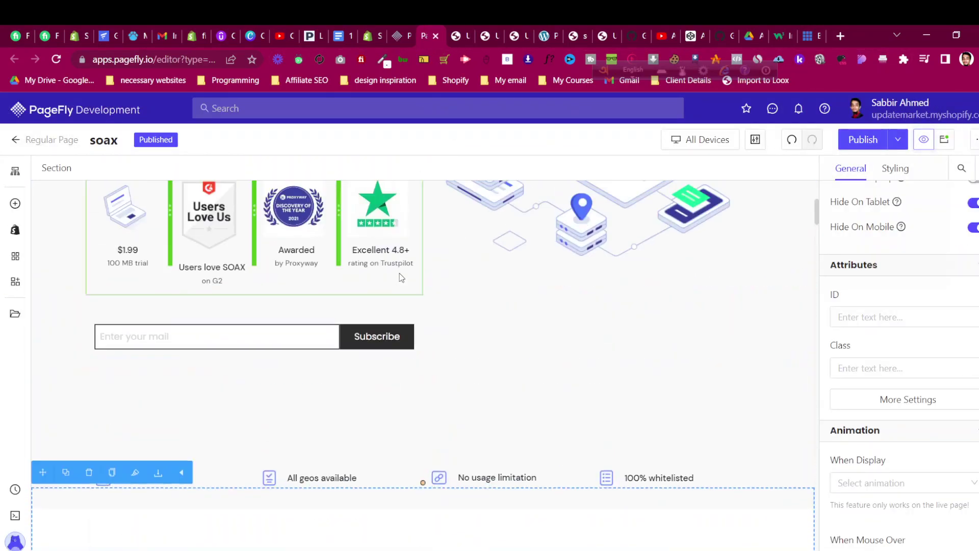
pyautogui.click(409, 391)
pyautogui.click(918, 227)
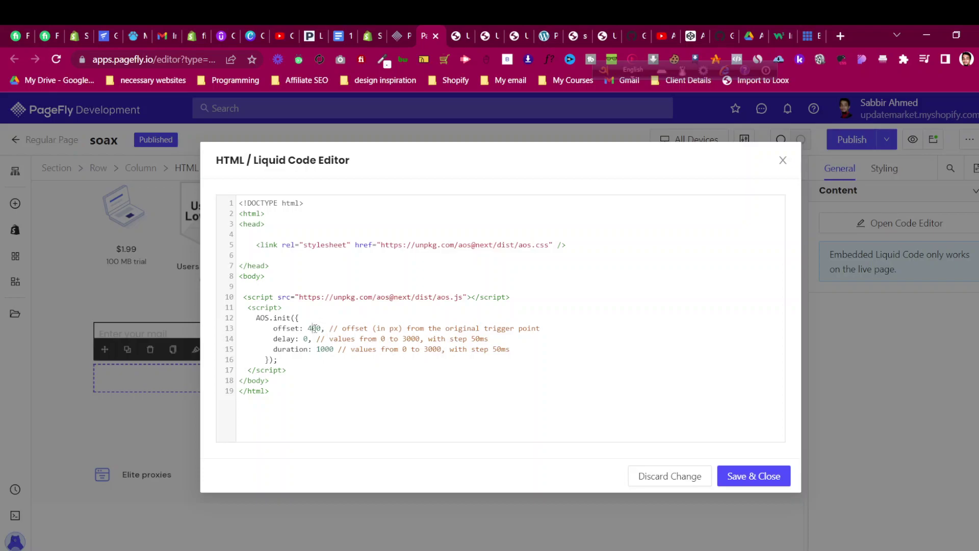
pyautogui.press('BackSpace')
pyautogui.write('1')
pyautogui.click(761, 477)
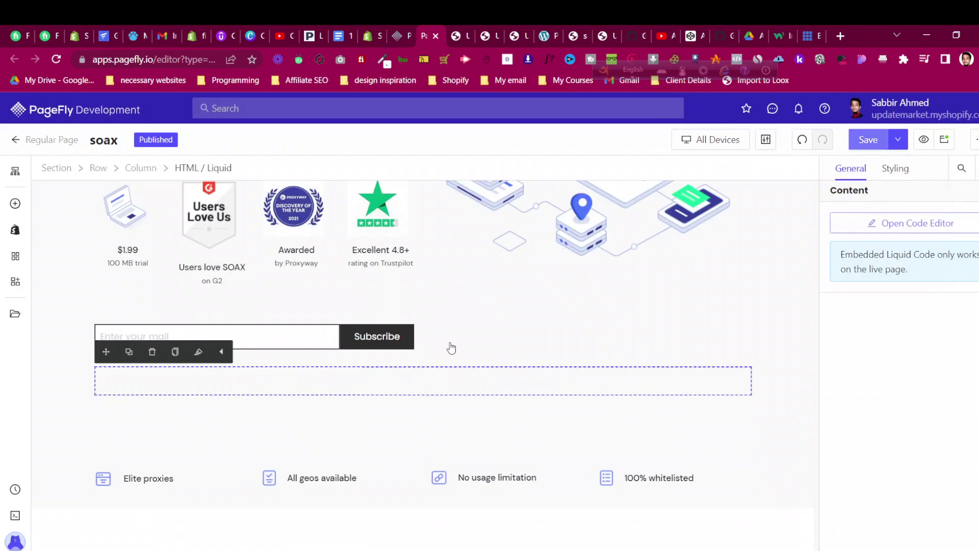
# - Set the top padding of the section containing the "One platform." heading to 50 px and save the page
pyautogui.scroll(-4, 450, 346)
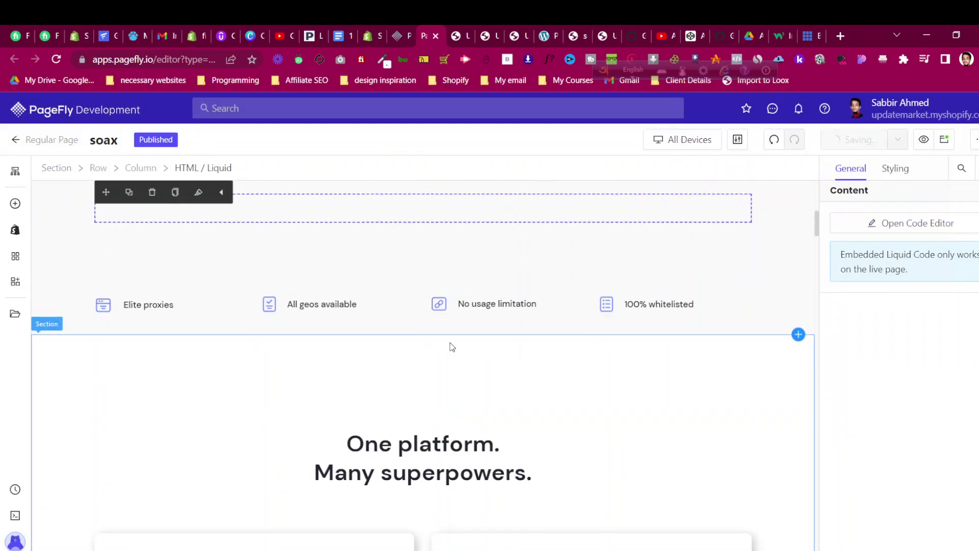
pyautogui.click(73, 346)
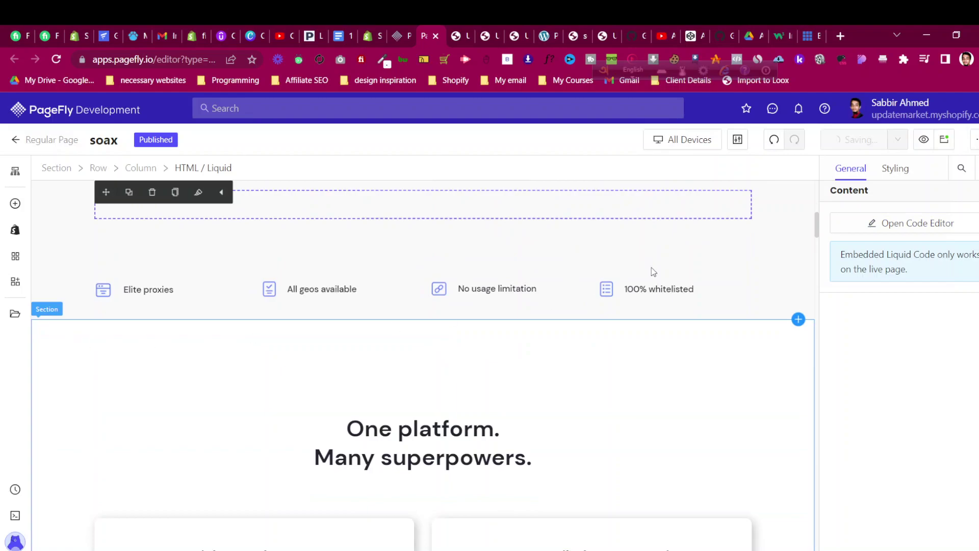
pyautogui.click(900, 174)
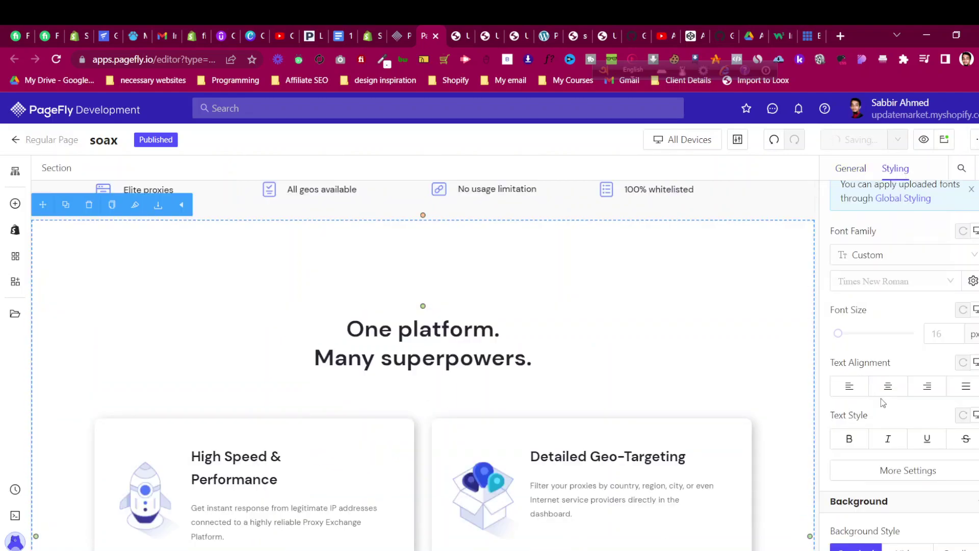
pyautogui.scroll(5, 900, 260)
pyautogui.scroll(3, 897, 267)
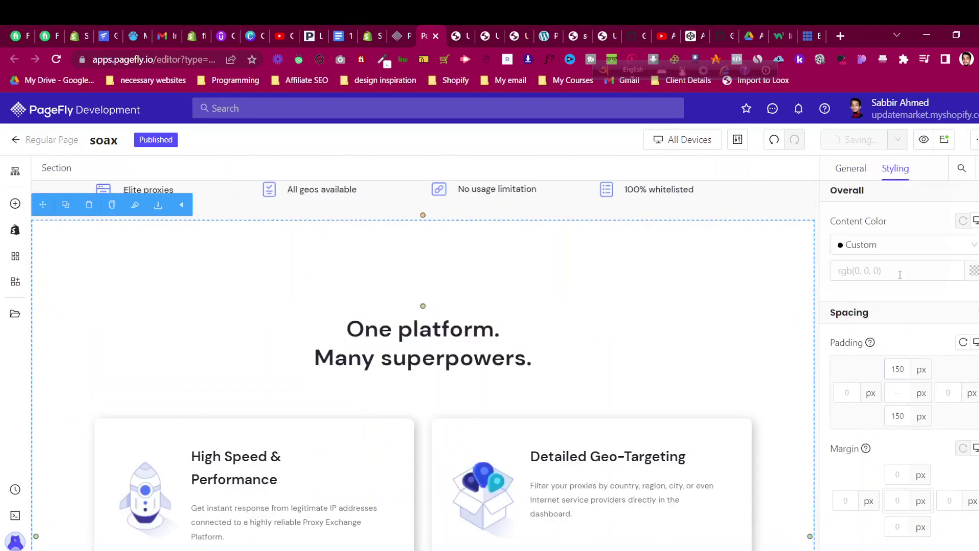
pyautogui.click(899, 368)
pyautogui.press('BackSpace')
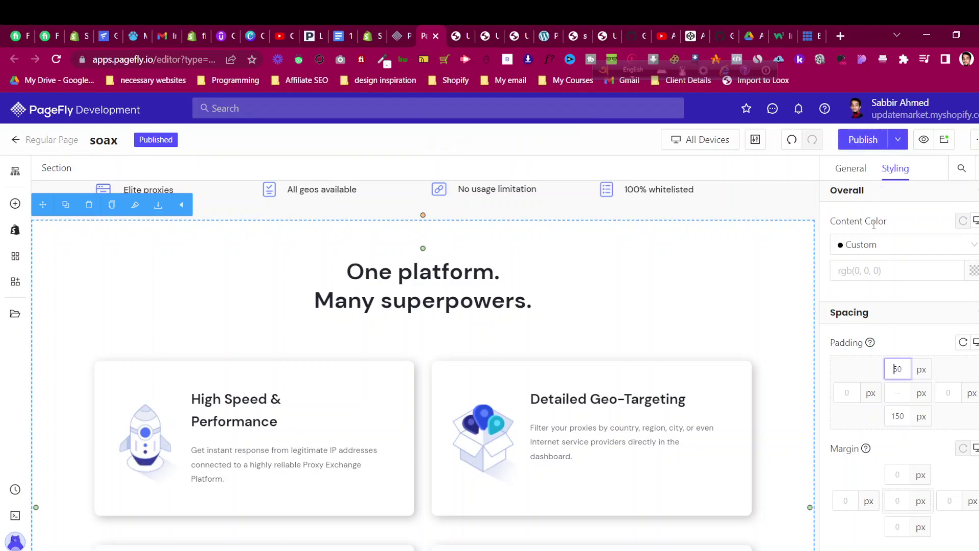
pyautogui.click(645, 338)
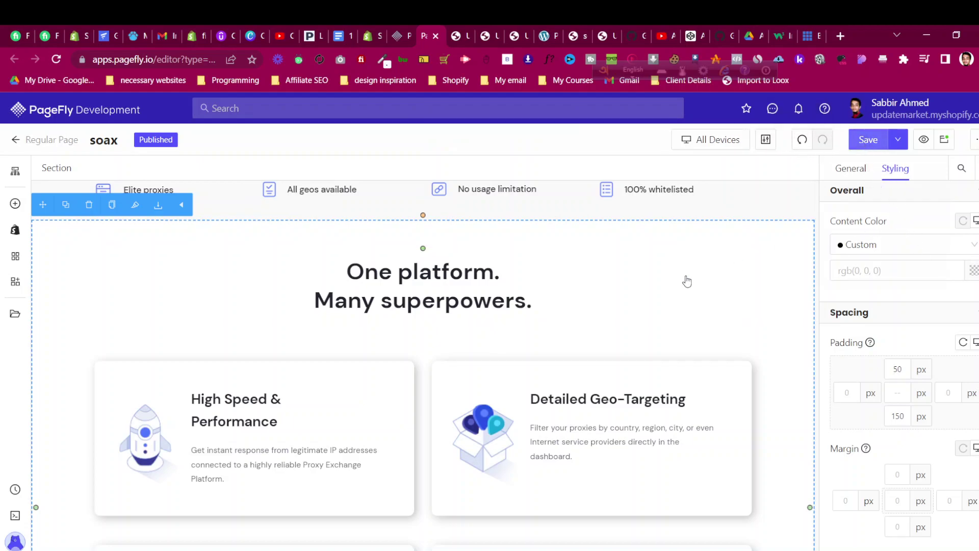
pyautogui.hotkey('ctrl', 's')
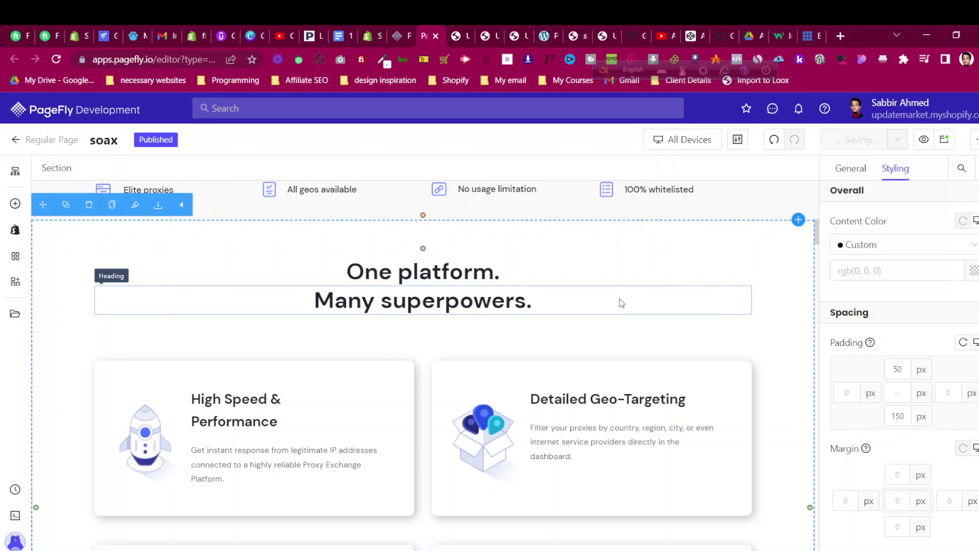
# - Preview the live page again and check the two headings' slide animations with the new offset and padding
pyautogui.click(929, 143)
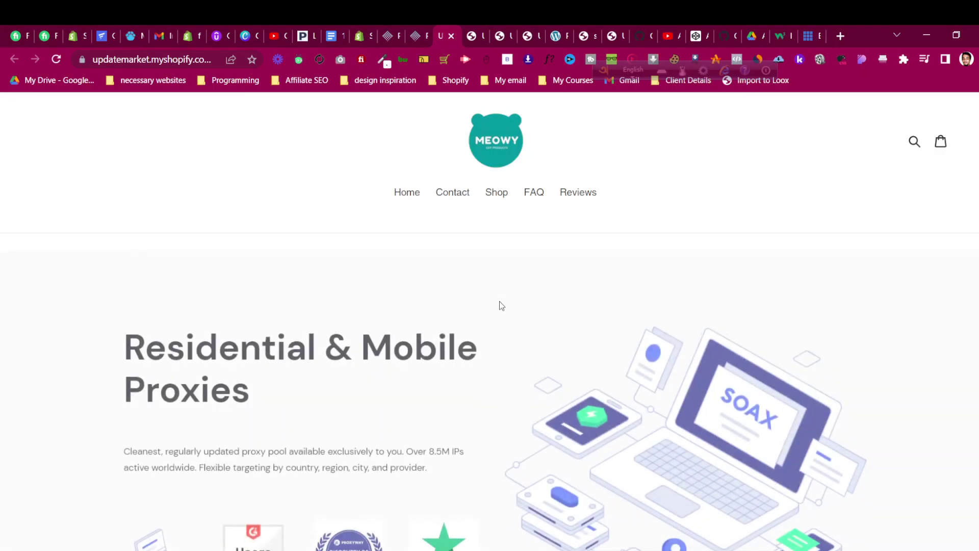
pyautogui.scroll(-10, 500, 300)
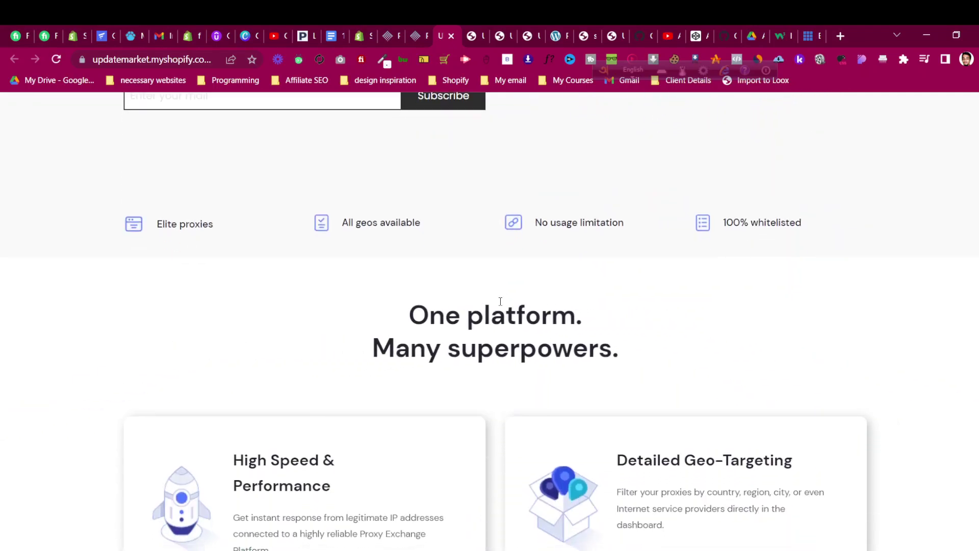
pyautogui.scroll(10, 500, 302)
pyautogui.scroll(-5, 504, 311)
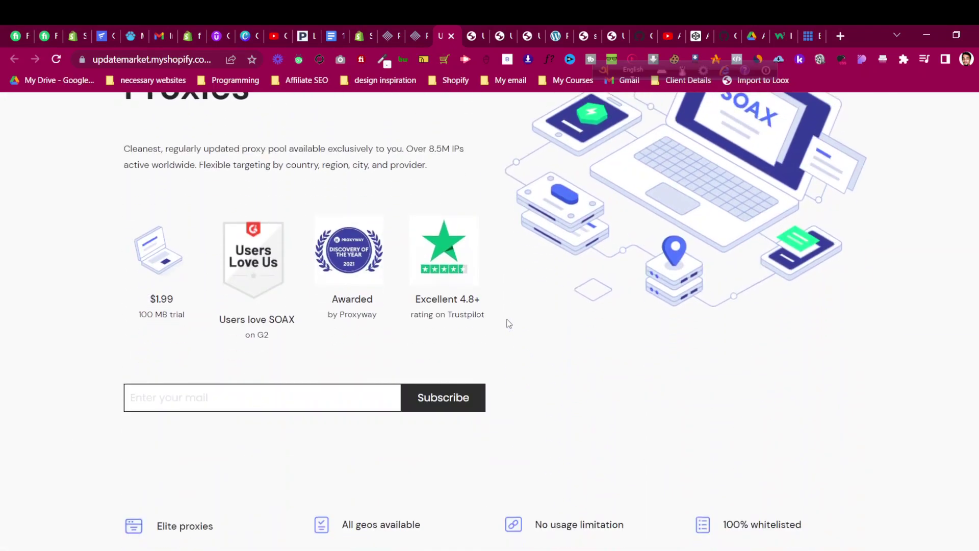
pyautogui.scroll(-3, 509, 324)
pyautogui.scroll(-1, 508, 323)
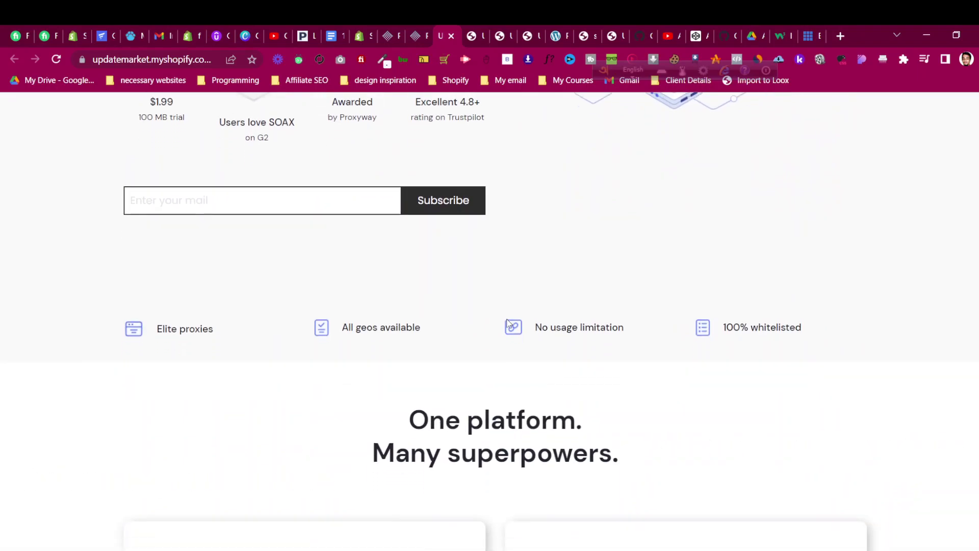
# - Examine on the live page how the "One platform." and "Many superpowers." headings replay their animation when the section re-enters view
pyautogui.scroll(-5, 508, 323)
pyautogui.scroll(10, 508, 327)
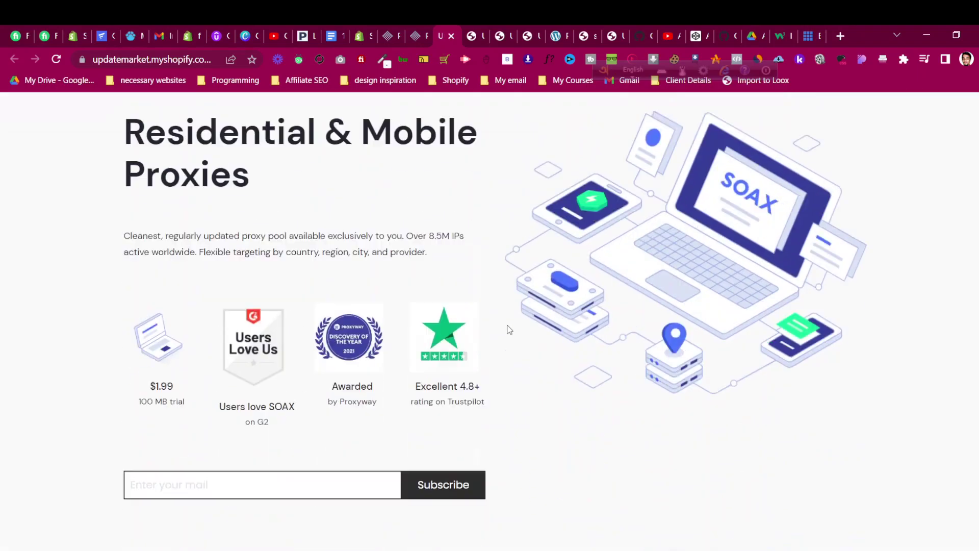
pyautogui.scroll(-5, 508, 329)
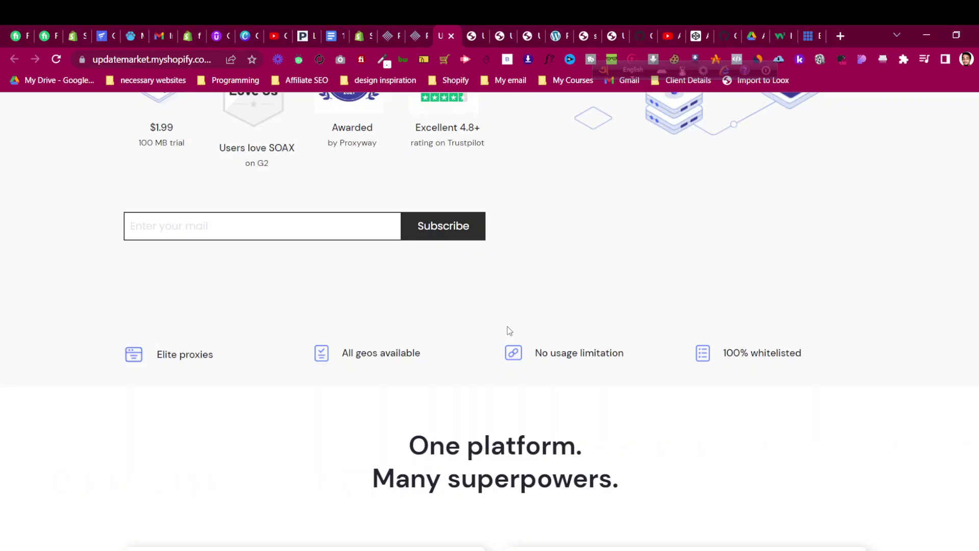
pyautogui.scroll(-5, 509, 330)
pyautogui.scroll(12, 507, 328)
pyautogui.scroll(-8, 508, 328)
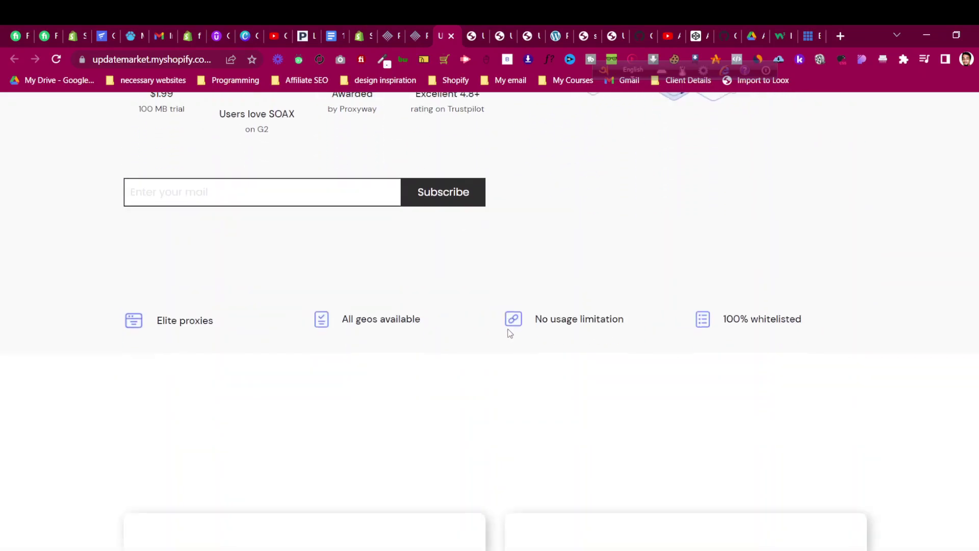
pyautogui.scroll(-7, 510, 334)
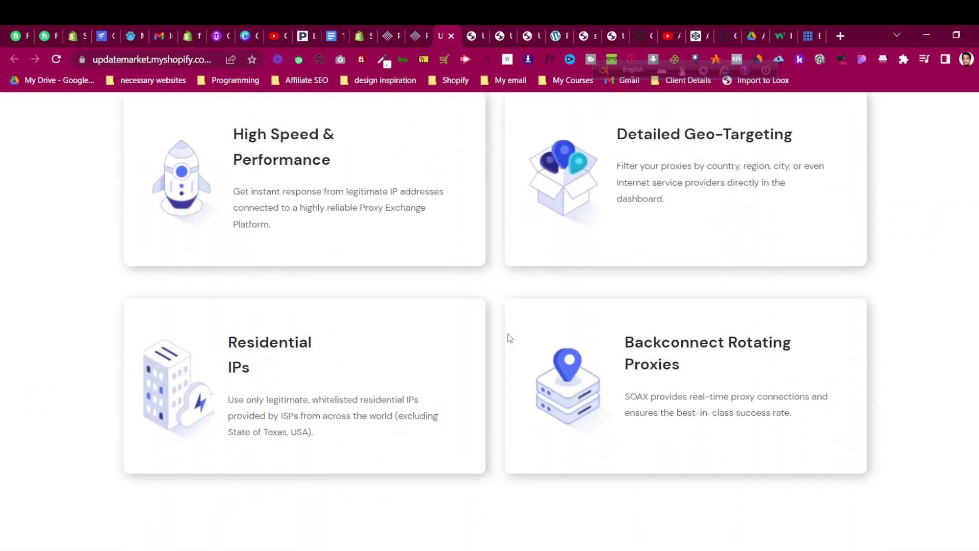
pyautogui.scroll(-4, 508, 338)
pyautogui.scroll(12, 509, 337)
pyautogui.scroll(-3, 509, 343)
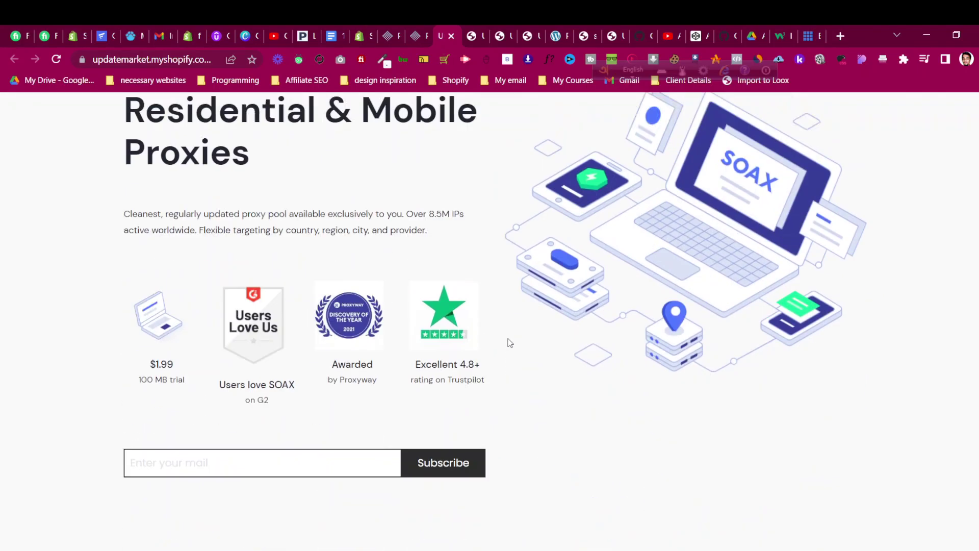
pyautogui.scroll(-5, 509, 342)
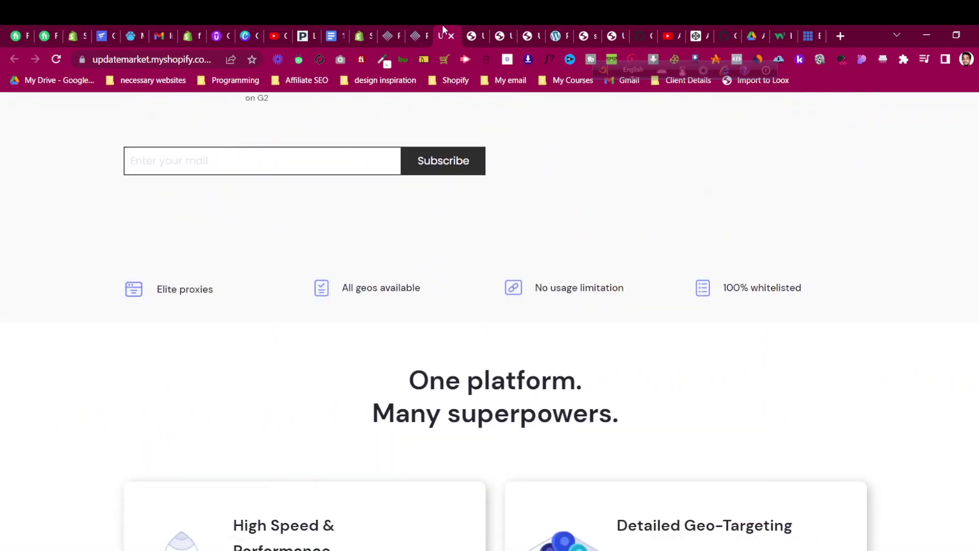
# - Back in PageFly, review the offset, delay and duration settings of AOS.init in the HTML / Liquid element's code, then close the code
pyautogui.click(415, 35)
pyautogui.scroll(4, 472, 351)
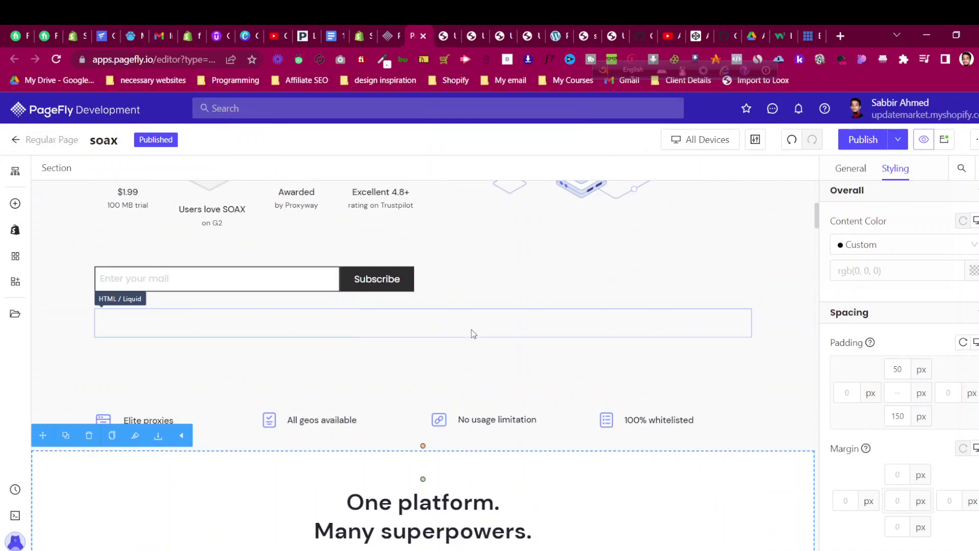
pyautogui.click(471, 334)
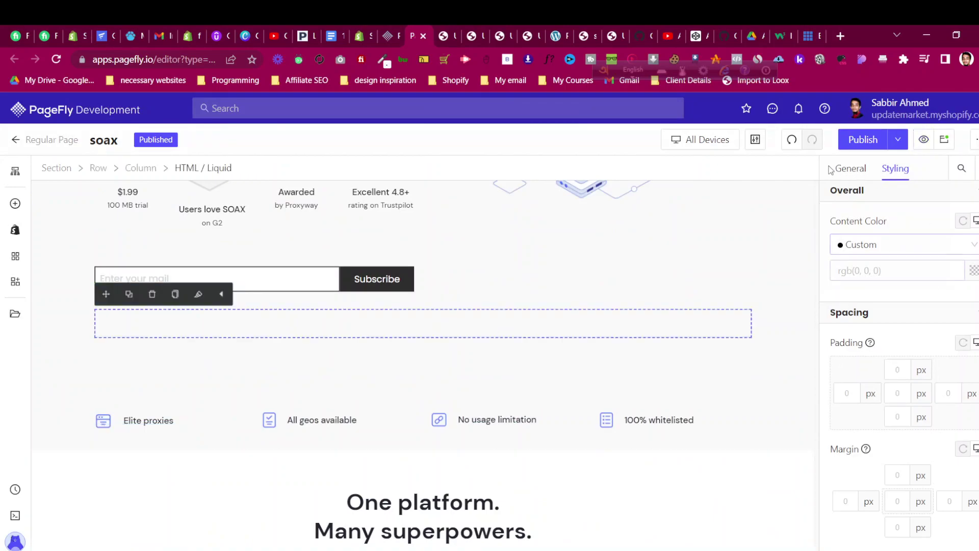
pyautogui.click(844, 170)
pyautogui.click(868, 240)
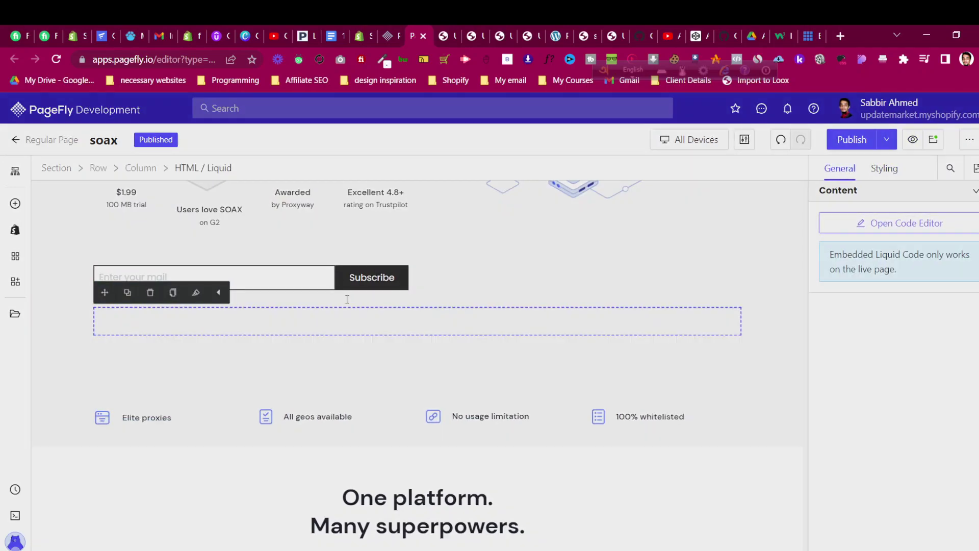
pyautogui.doubleClick(276, 329)
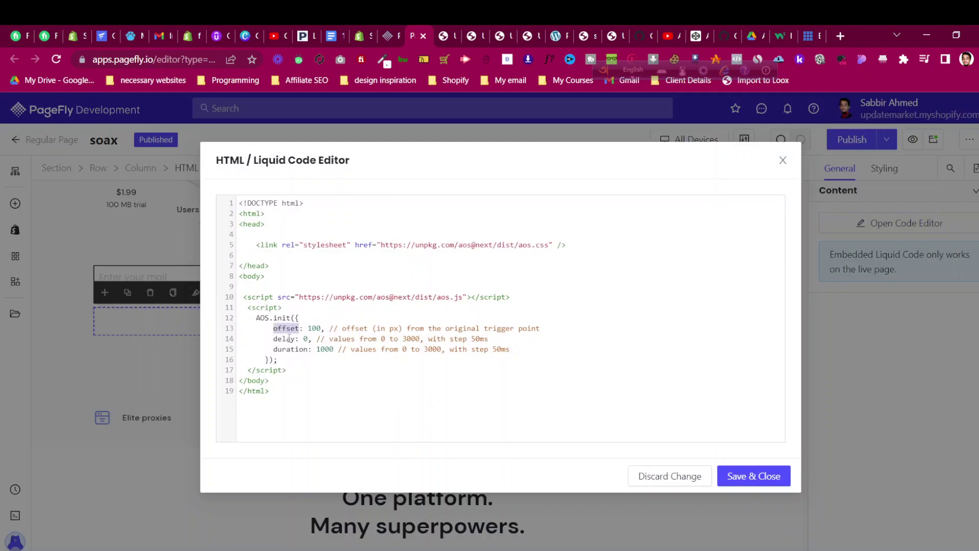
pyautogui.doubleClick(283, 339)
pyautogui.doubleClick(289, 350)
pyautogui.moveTo(289, 350); pyautogui.dragTo(333, 350)
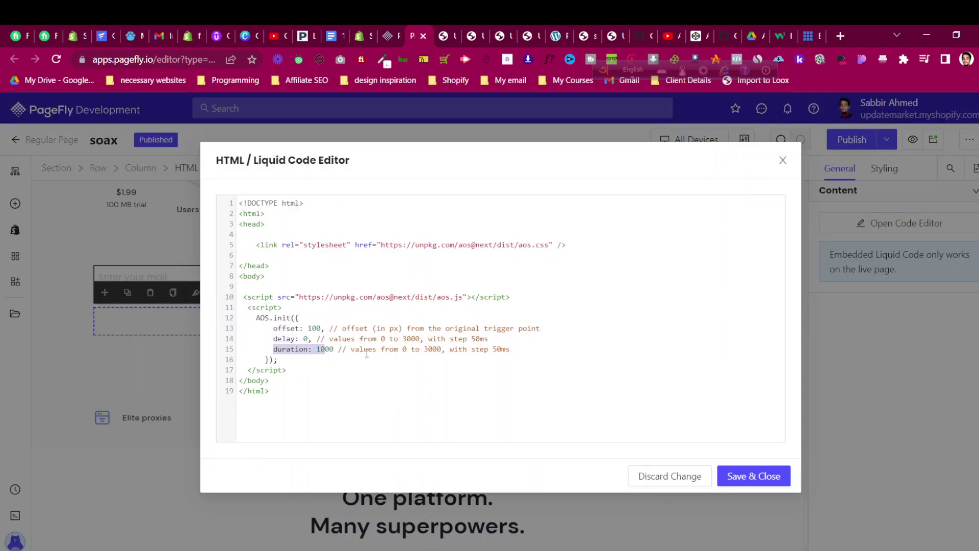
pyautogui.click(365, 351)
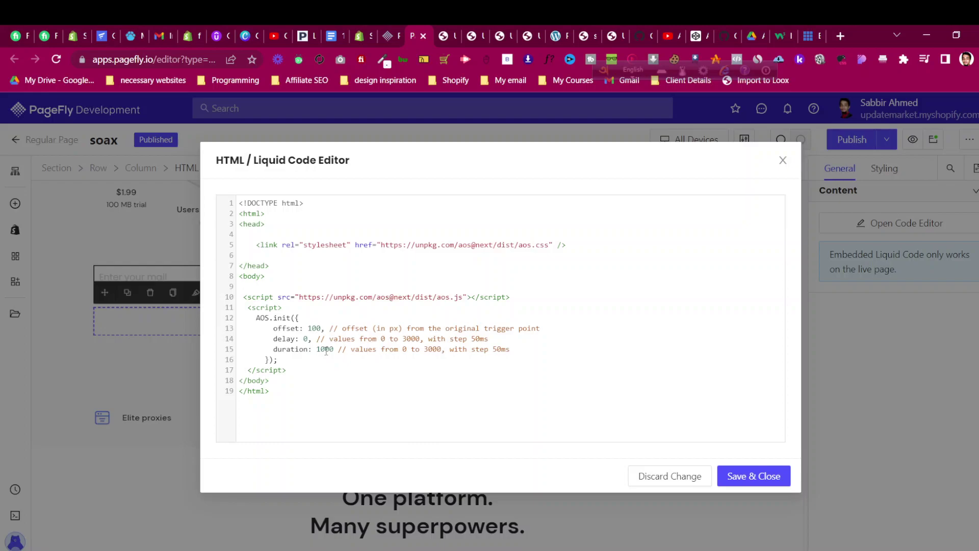
pyautogui.click(782, 160)
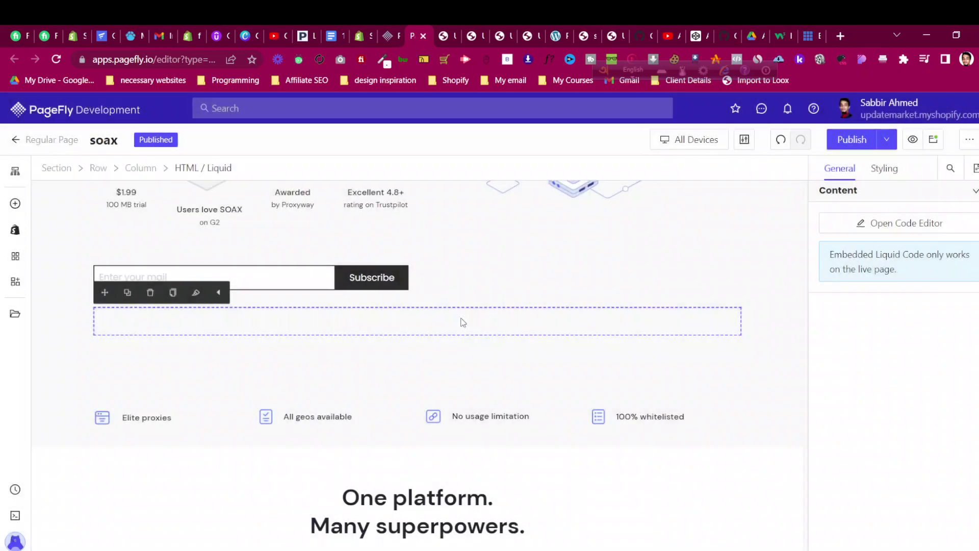
# - Select the "High Speed & Performance" card's block and open its custom attributes settings
pyautogui.scroll(-3, 449, 330)
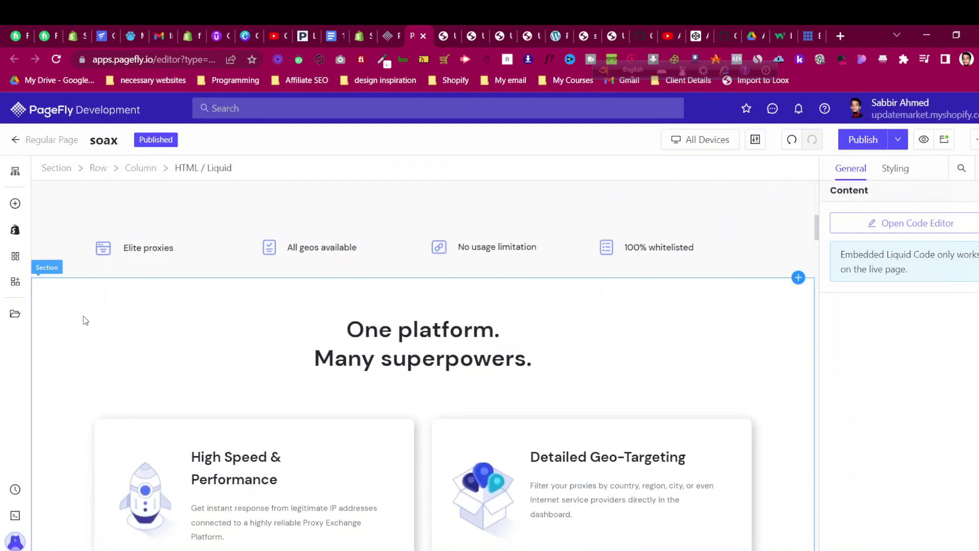
pyautogui.scroll(-1, 85, 320)
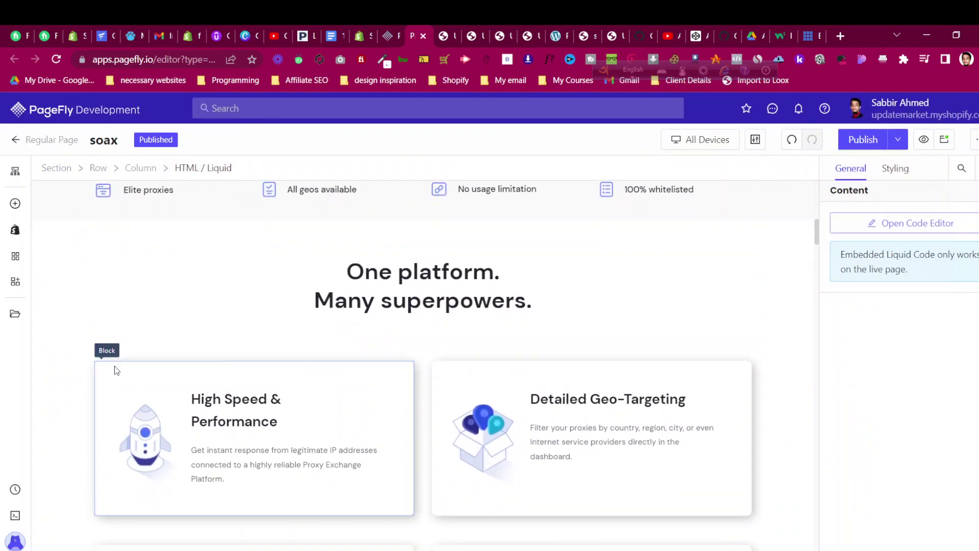
pyautogui.click(114, 365)
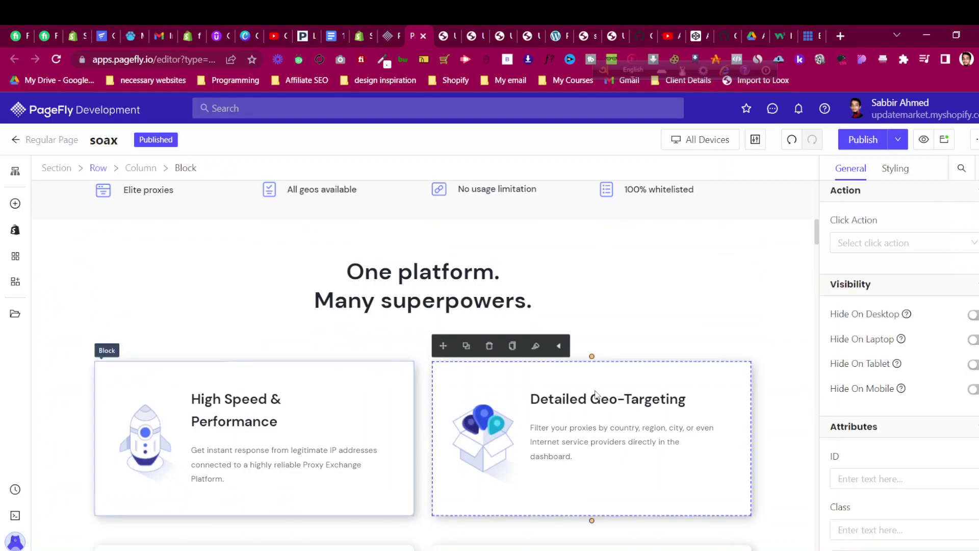
pyautogui.scroll(-3, 946, 455)
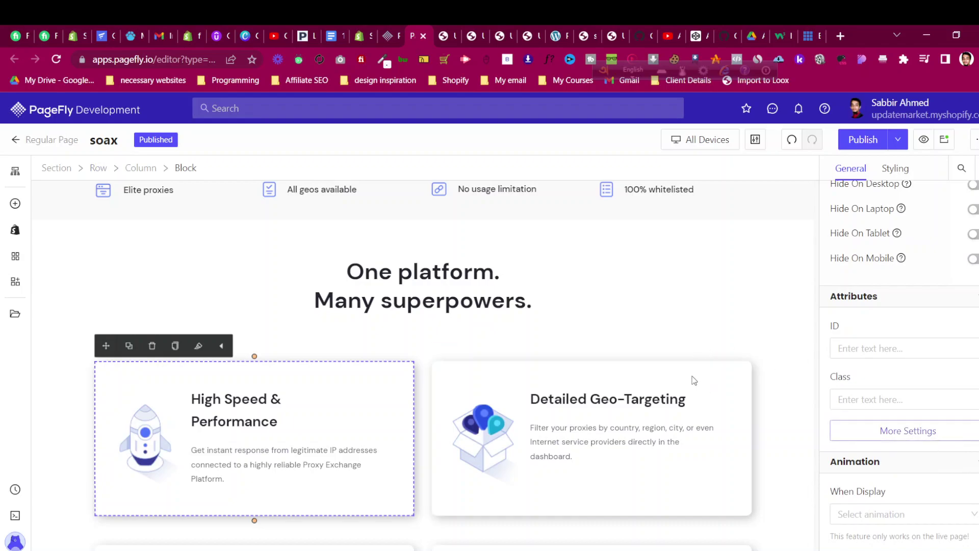
pyautogui.click(915, 438)
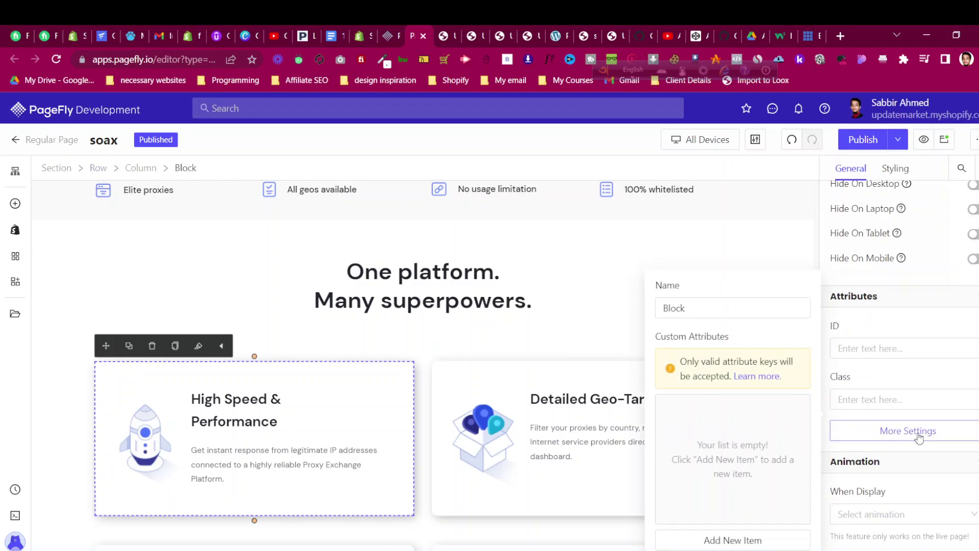
pyautogui.scroll(-3, 258, 308)
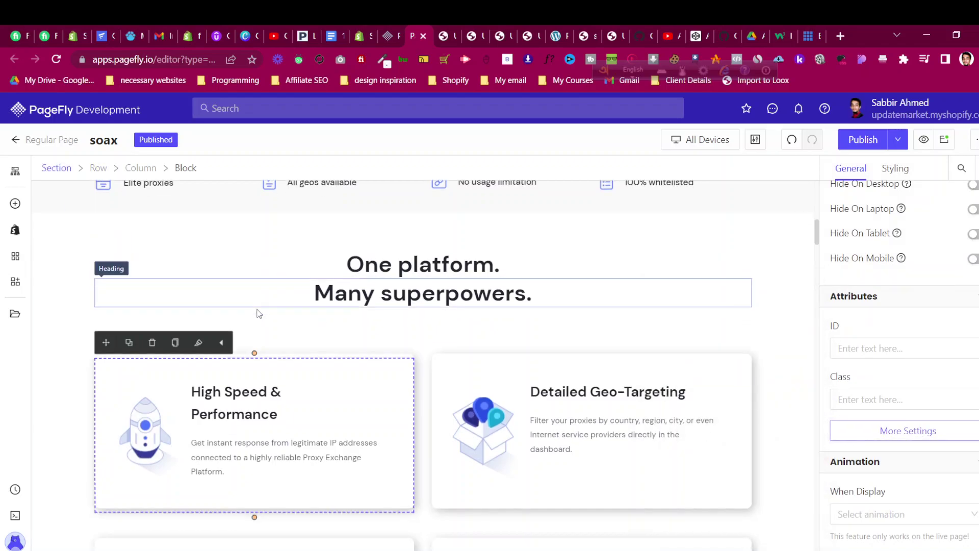
pyautogui.scroll(-7, 258, 309)
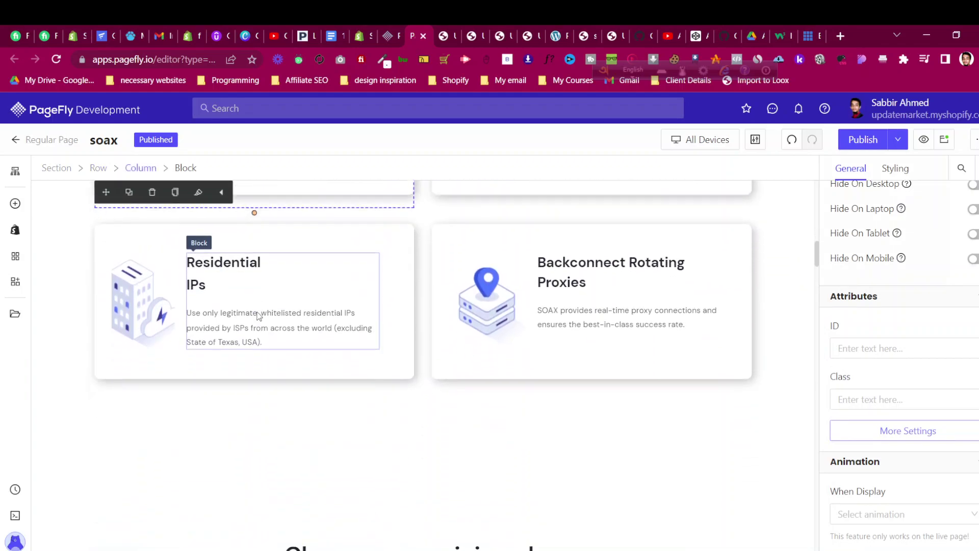
pyautogui.scroll(-3, 259, 316)
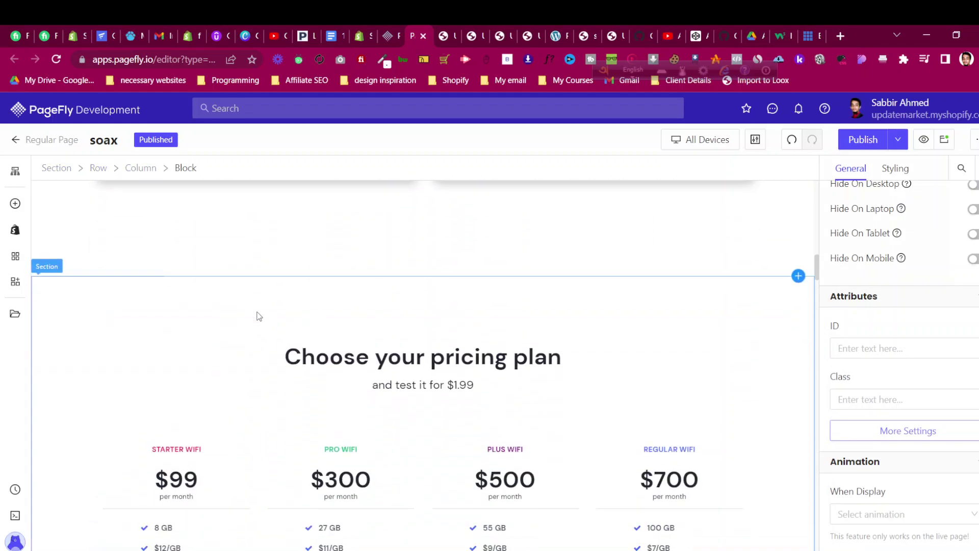
pyautogui.scroll(20, 258, 313)
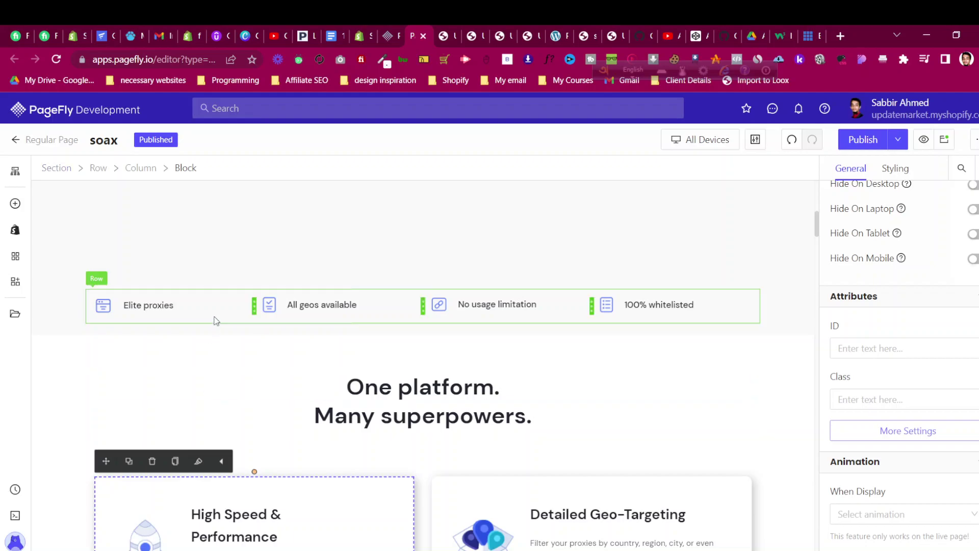
pyautogui.scroll(5, 56, 313)
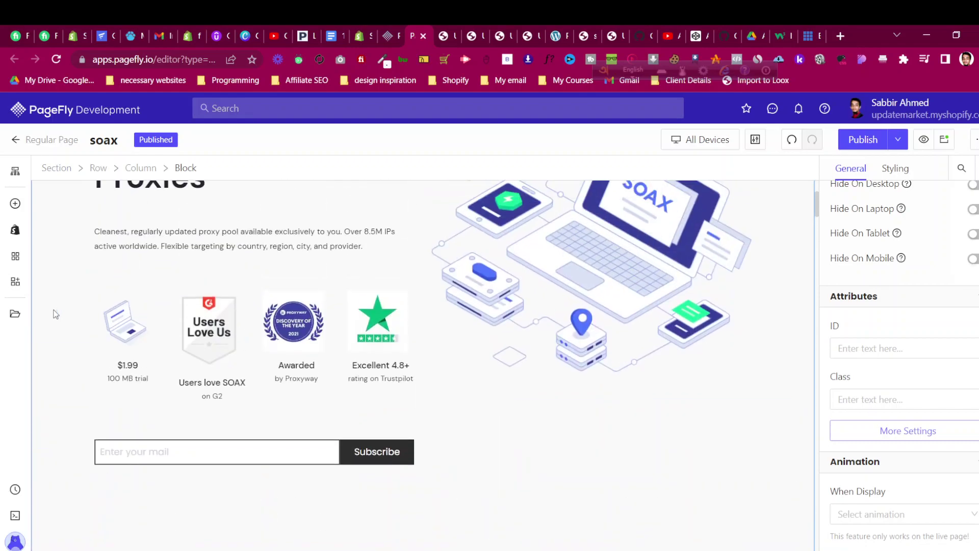
pyautogui.scroll(3, 57, 313)
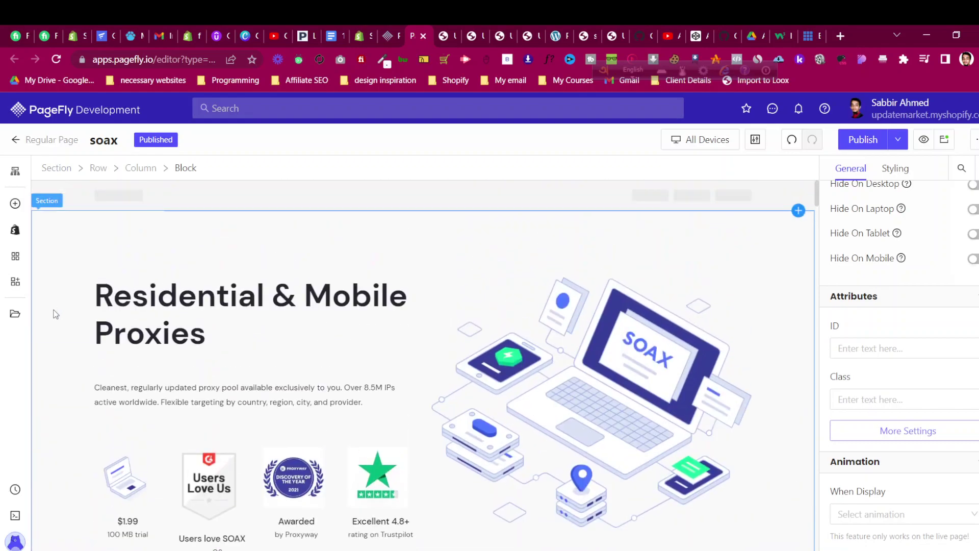